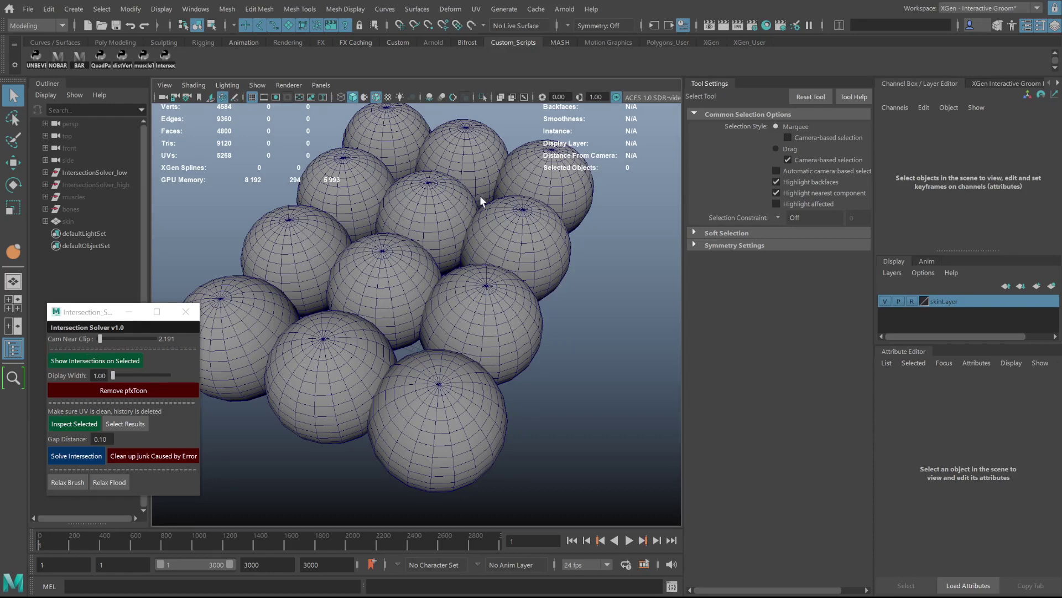
# Raise the solver's Cam Near Clip to 6.57, then switch to the Move Tool
pyautogui.moveTo(99, 338)
pyautogui.mouseDown()
pyautogui.moveTo(155, 336)
pyautogui.moveTo(102, 342)
pyautogui.mouseUp()
pyautogui.press('w')
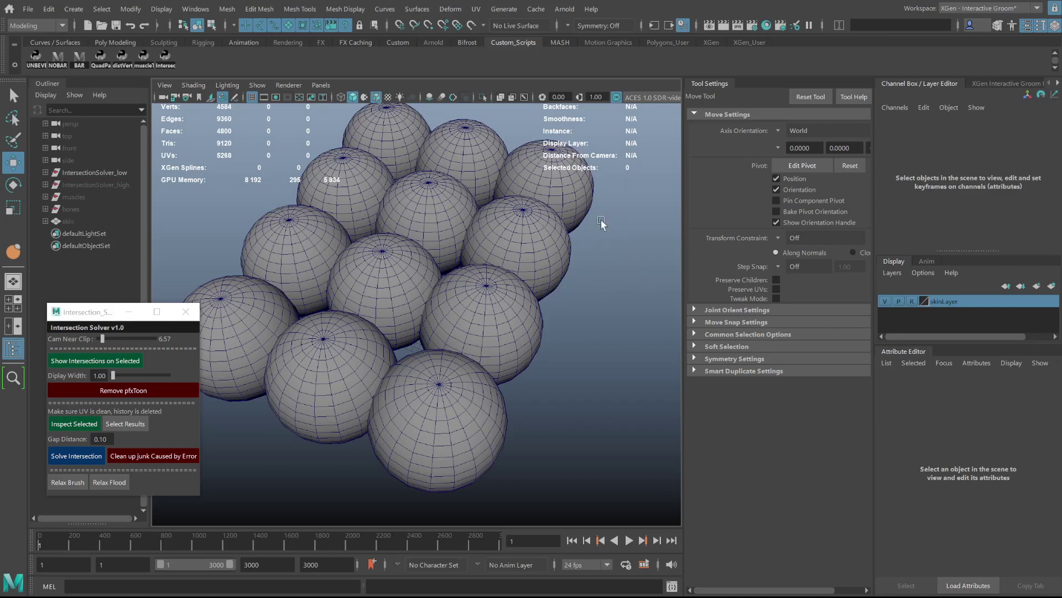
# Select all twelve spheres and show their intersections as red bands at display width 3.65
pyautogui.moveTo(621, 145); pyautogui.dragTo(276, 479)
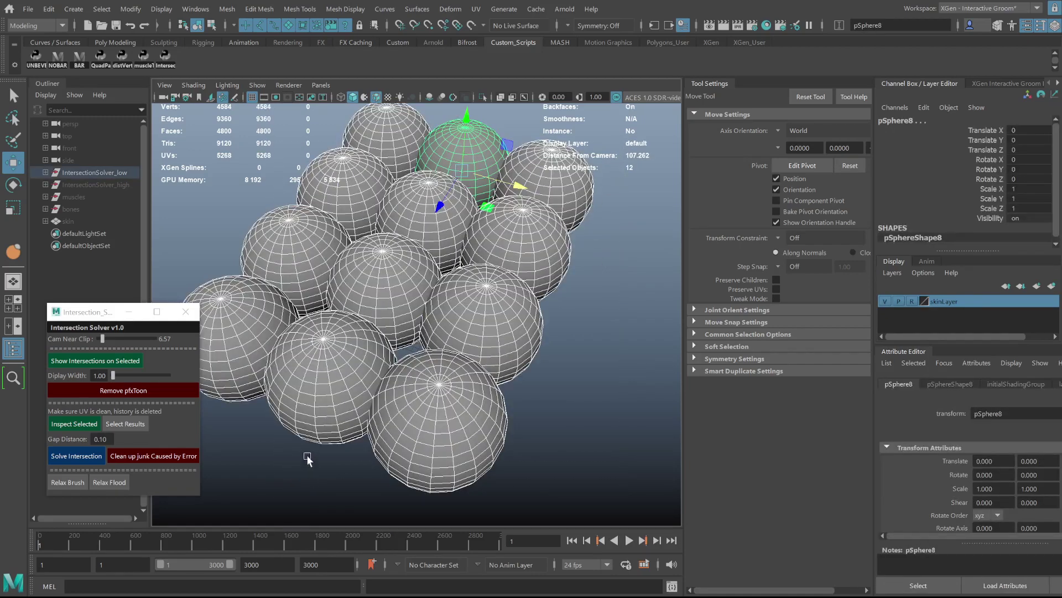
pyautogui.click(81, 362)
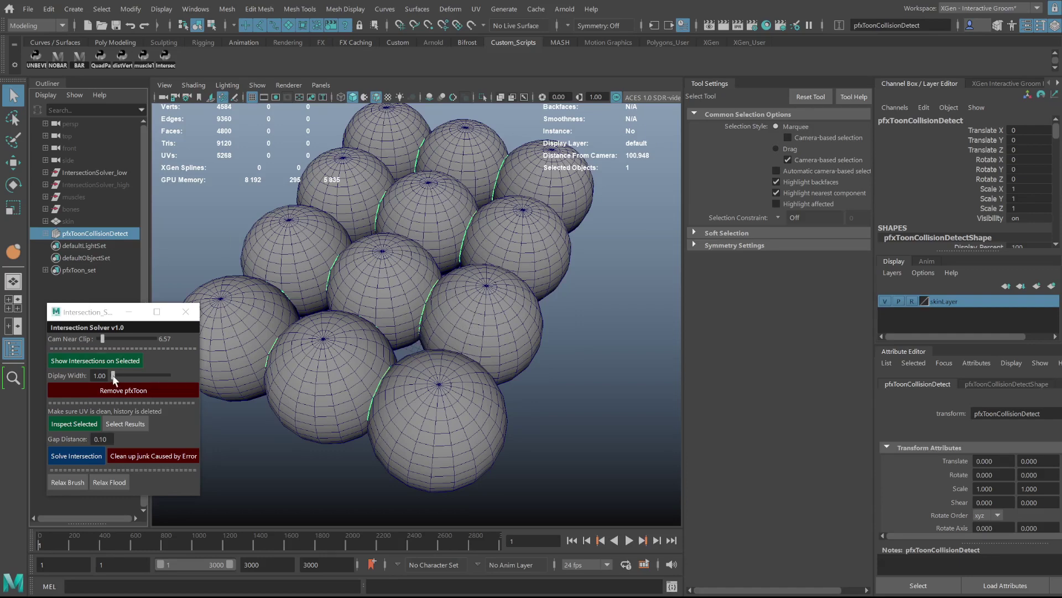
pyautogui.moveTo(113, 375); pyautogui.dragTo(115, 374)
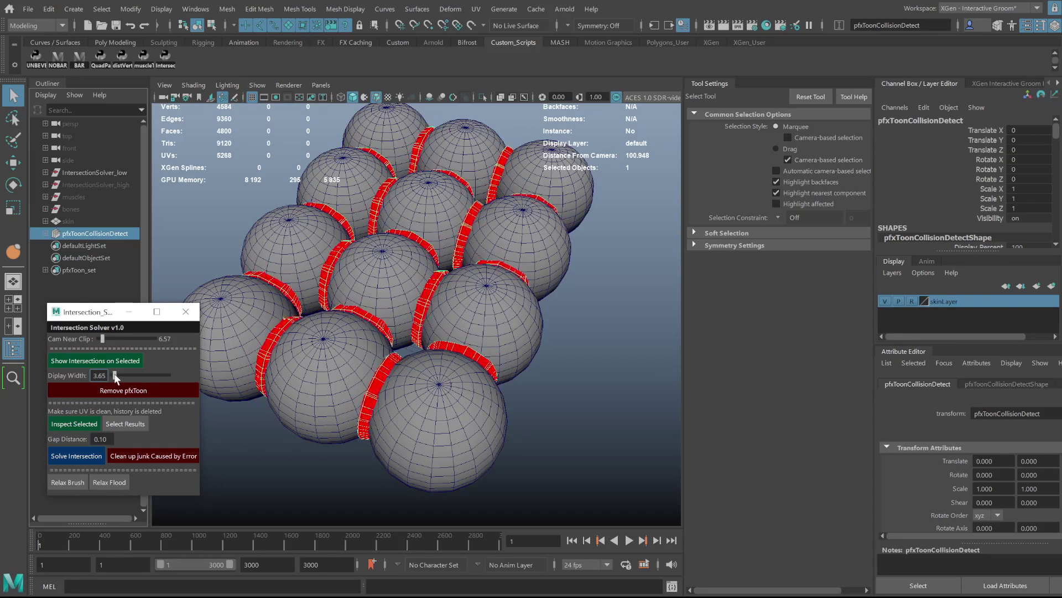
# Test-move pSphere9 up and left into its neighbouring spheres
pyautogui.click(523, 339)
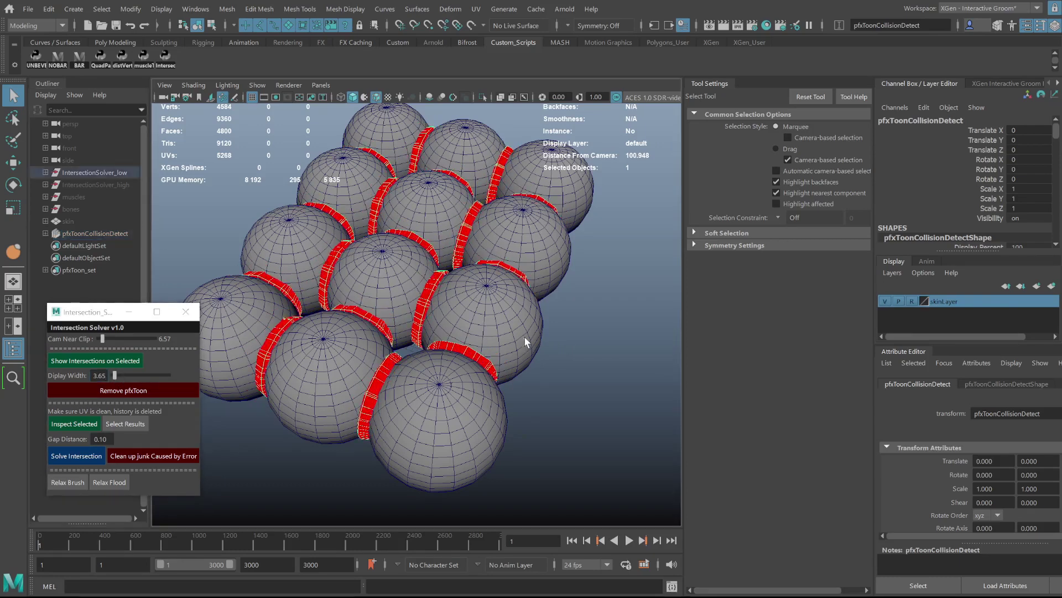
pyautogui.press('w')
pyautogui.moveTo(476, 330)
pyautogui.mouseDown()
pyautogui.moveTo(449, 232)
pyautogui.moveTo(344, 206)
pyautogui.moveTo(301, 216)
pyautogui.moveTo(434, 208)
pyautogui.moveTo(359, 285)
pyautogui.moveTo(299, 213)
pyautogui.moveTo(469, 205)
pyautogui.mouseUp()
pyautogui.hotkey('ctrl', 'z')
pyautogui.hotkey('ctrl', 'z')
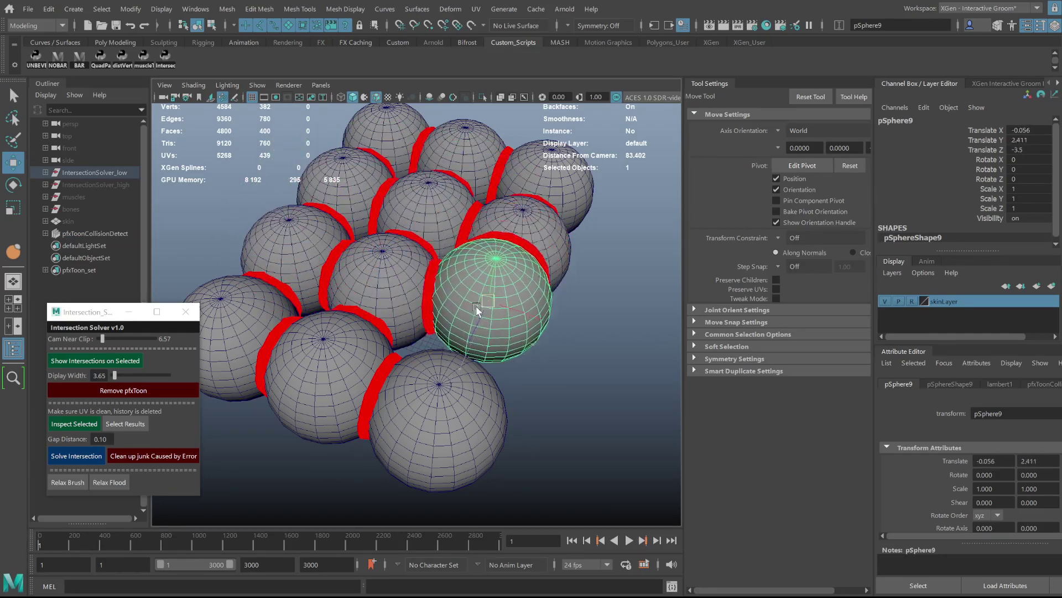
pyautogui.hotkey('ctrl', 'z')
pyautogui.hotkey('ctrl', 'z')
pyautogui.hotkey('ctrl', 'z')
pyautogui.hotkey('ctrl', 'z')
pyautogui.hotkey('ctrl', 'z')
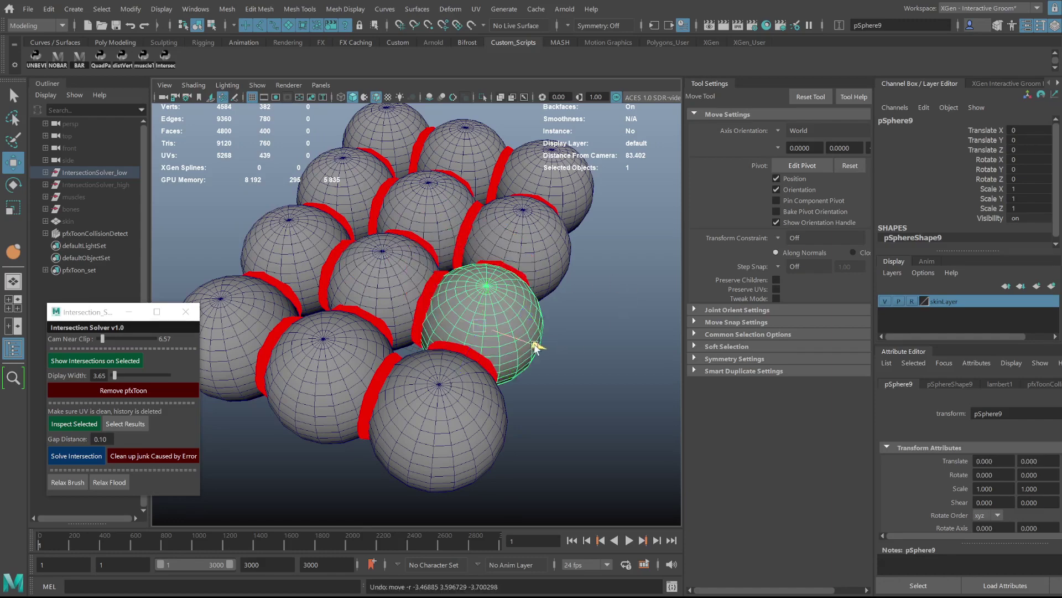
pyautogui.moveTo(558, 348); pyautogui.dragTo(622, 383)
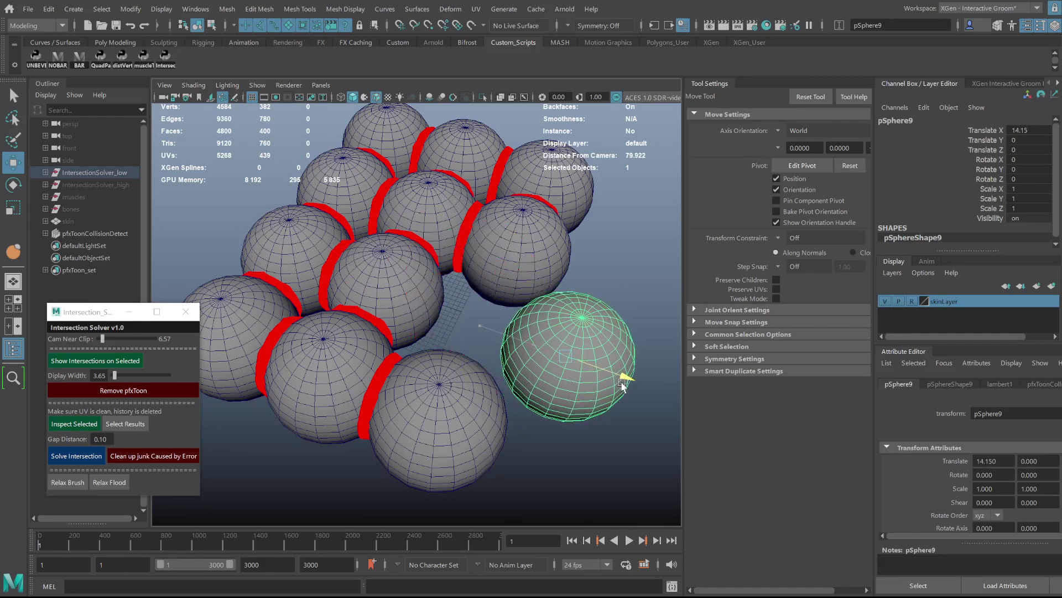
pyautogui.hotkey('ctrl', 'z')
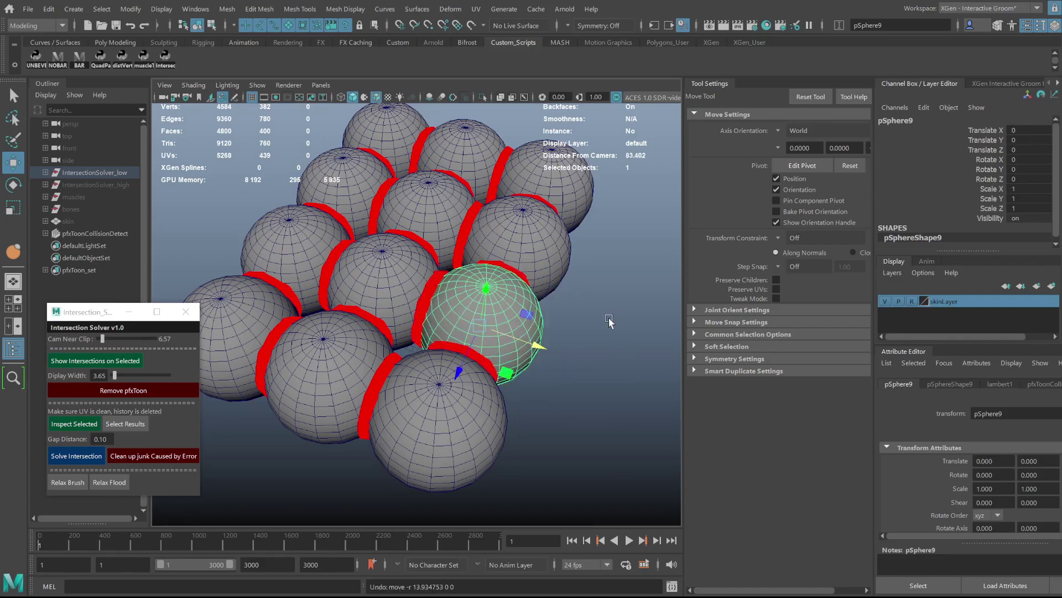
pyautogui.hotkey('ctrl', 'z')
pyautogui.click(517, 325)
pyautogui.press('F9')
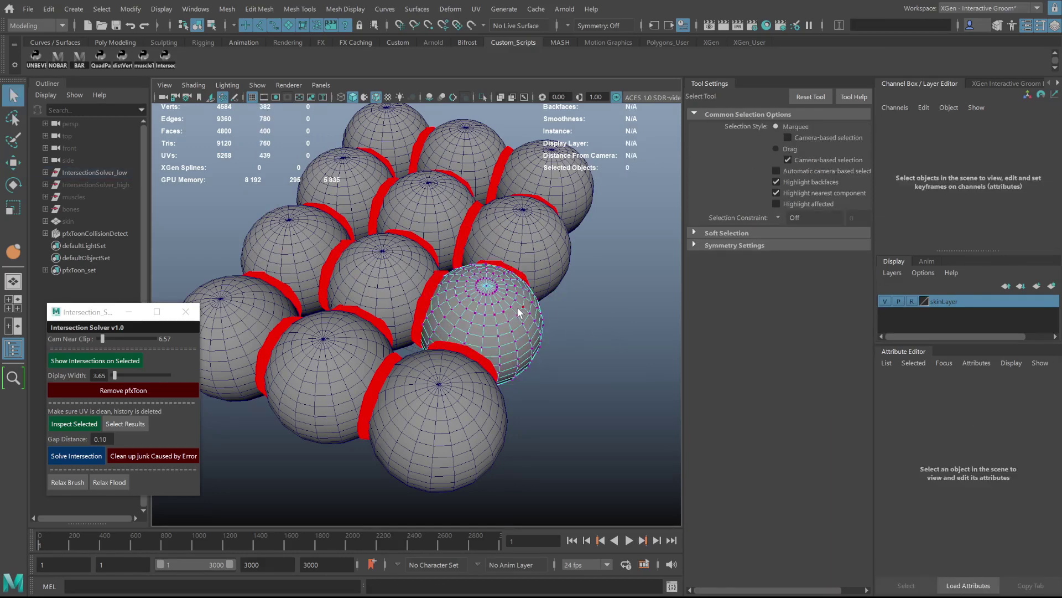
pyautogui.click(523, 311)
pyautogui.moveTo(526, 313); pyautogui.dragTo(491, 320)
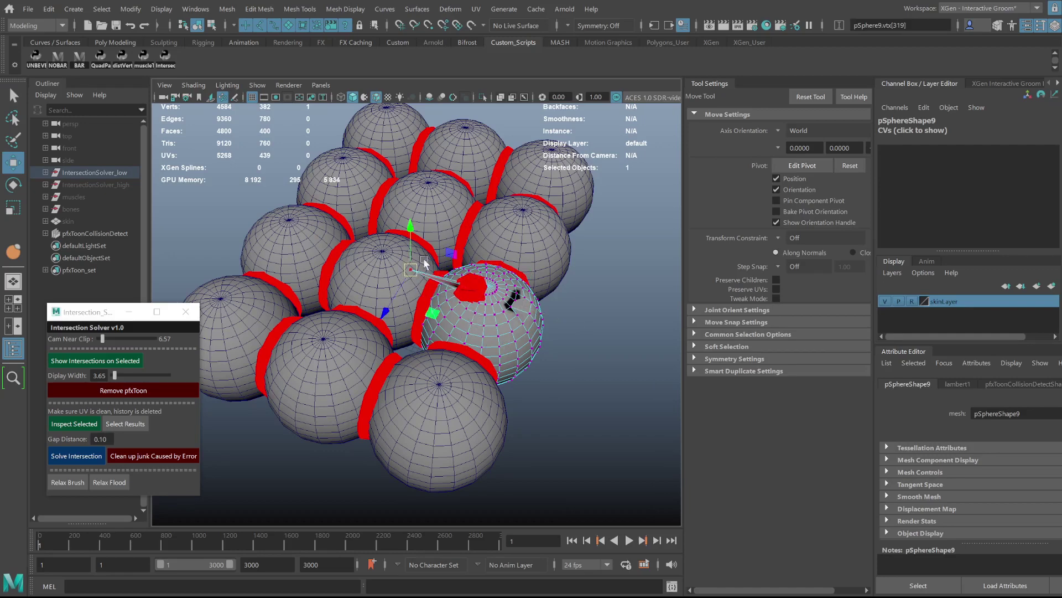
pyautogui.hotkey('ctrl', 'z')
pyautogui.hotkey('ctrl', 'z')
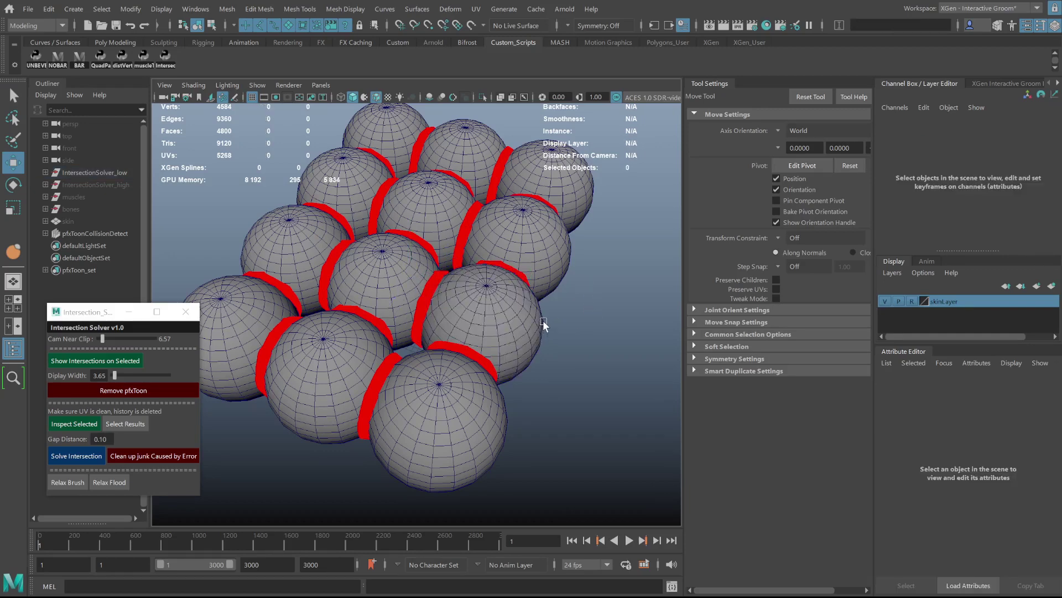
# Remove the pfxToon intersection display and select two of the lower spheres
pyautogui.click(153, 390)
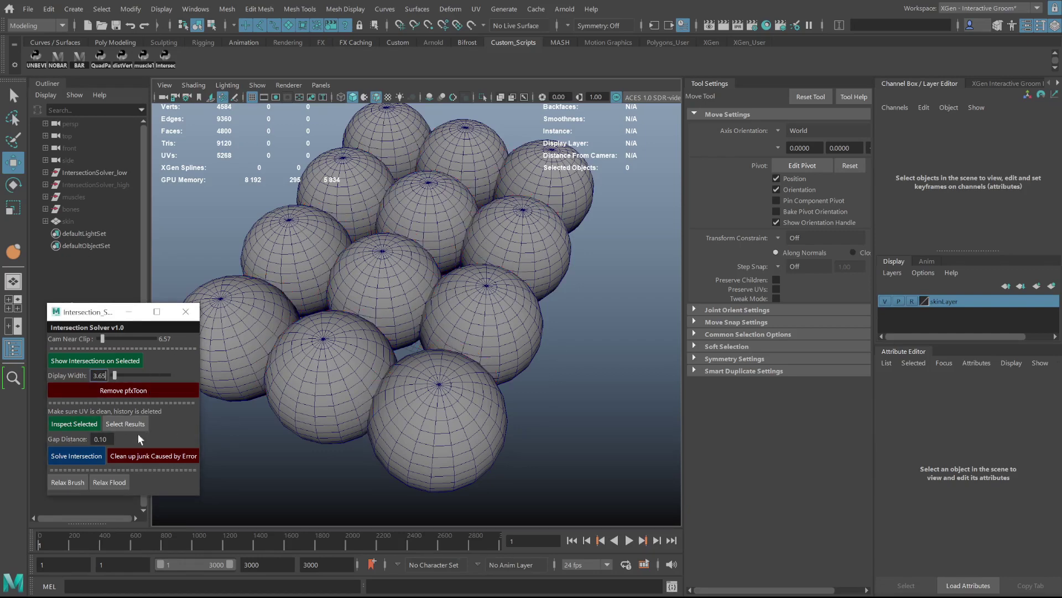
pyautogui.click(140, 455)
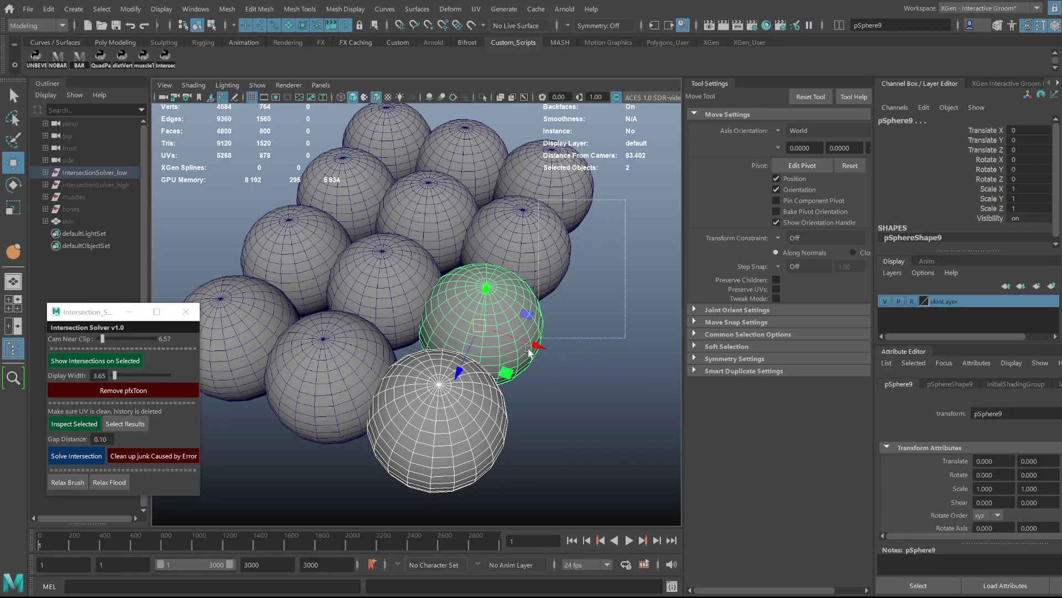
pyautogui.moveTo(627, 199); pyautogui.dragTo(410, 475)
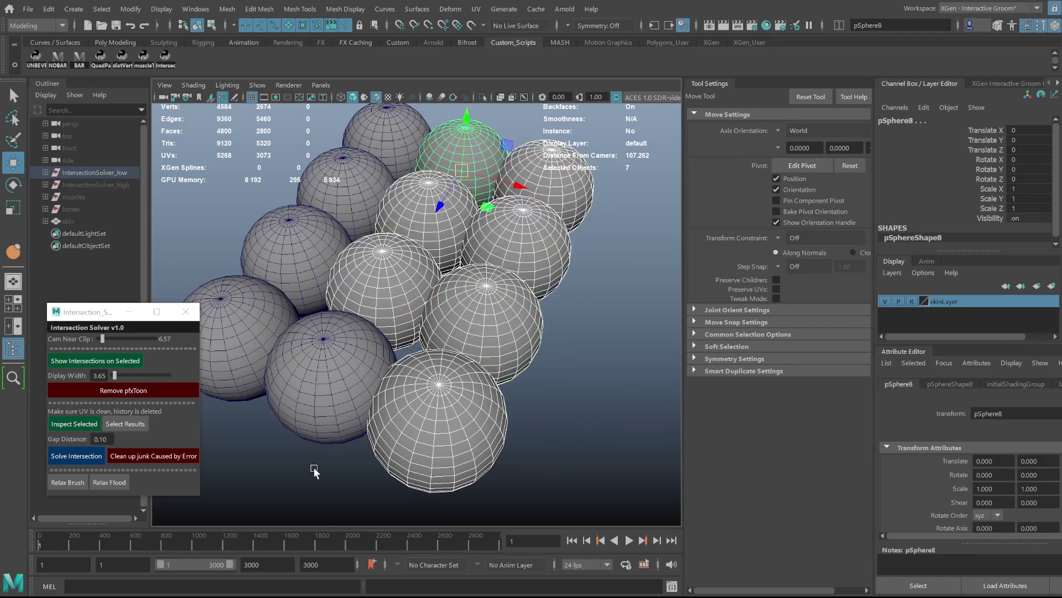
pyautogui.click(74, 425)
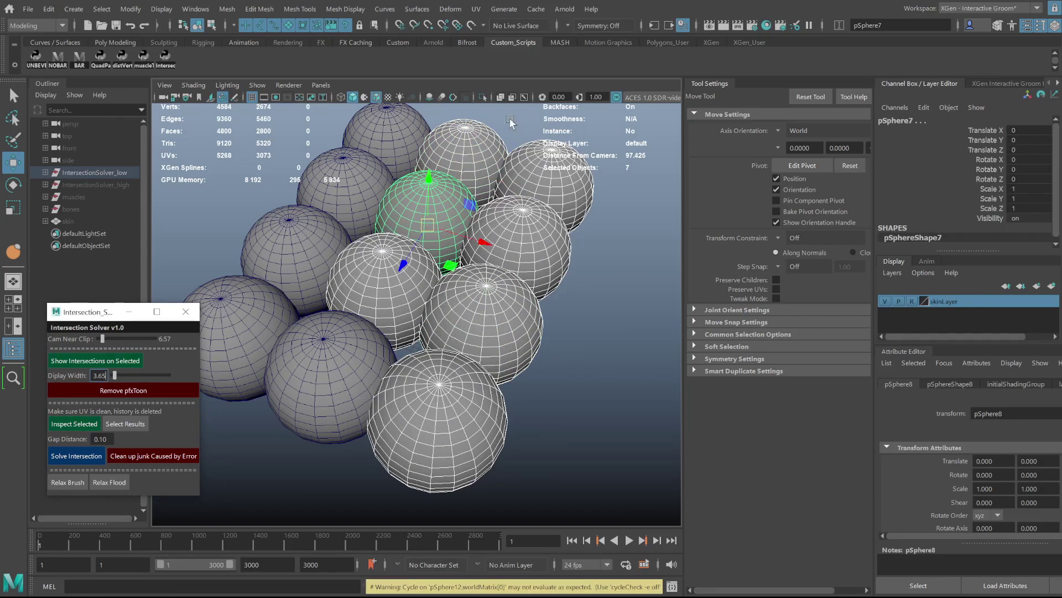
pyautogui.click(579, 323)
pyautogui.click(504, 327)
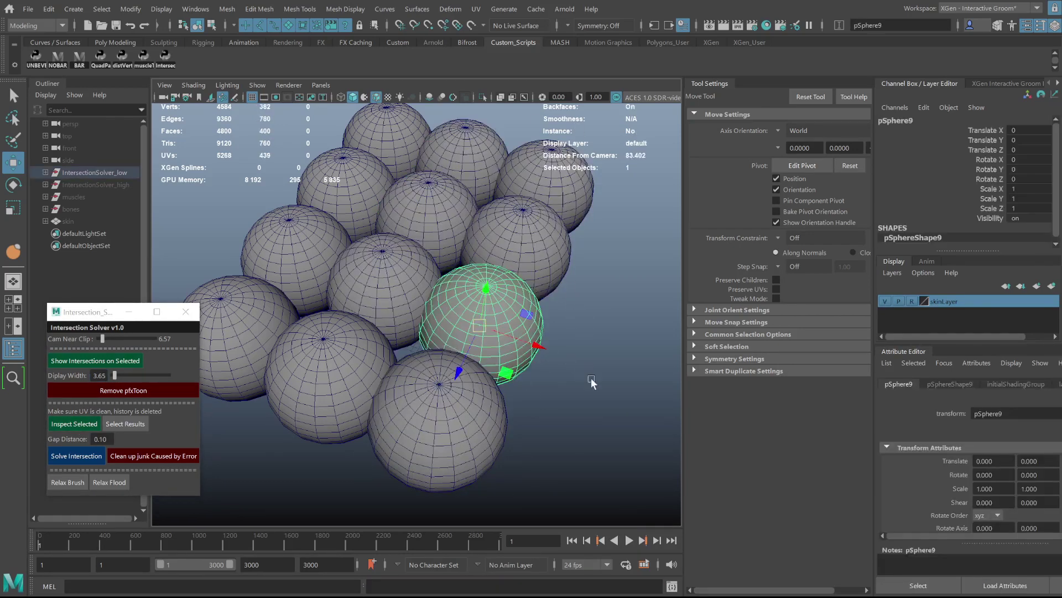
pyautogui.moveTo(550, 351); pyautogui.dragTo(643, 383)
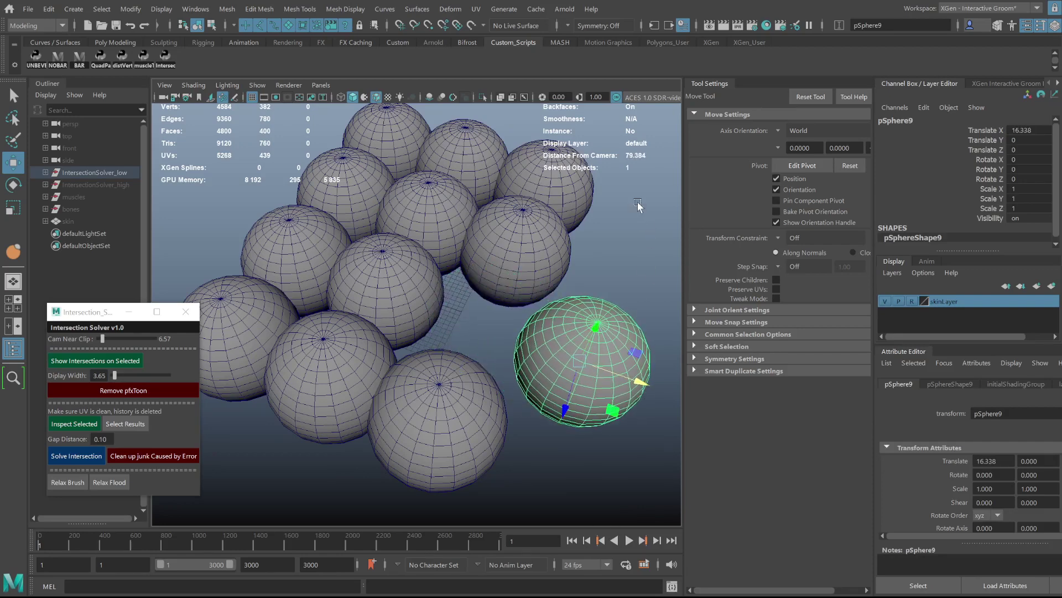
pyautogui.moveTo(431, 461); pyautogui.dragTo(667, 108)
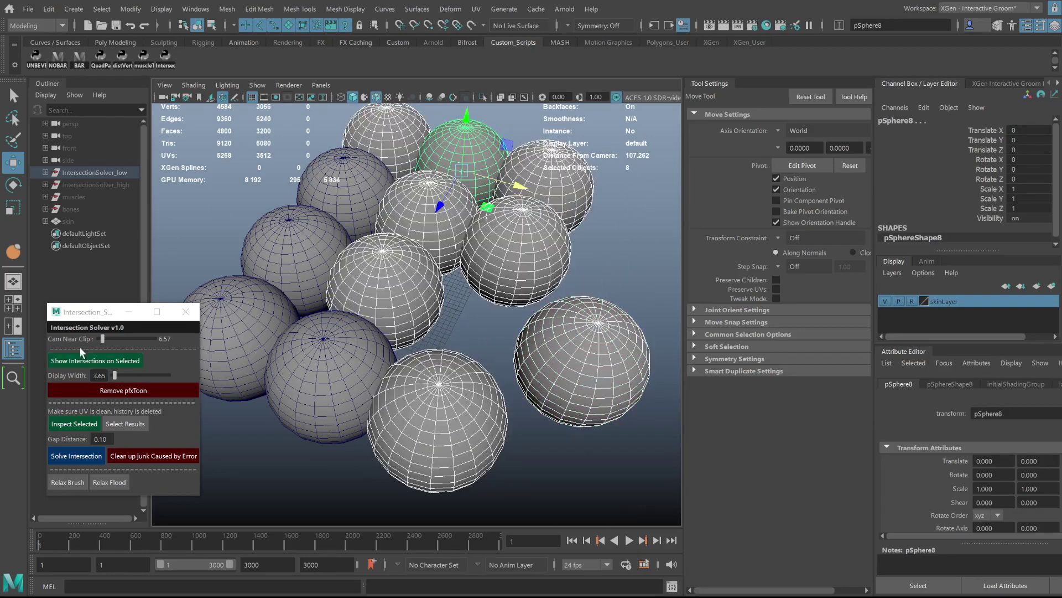
pyautogui.click(68, 423)
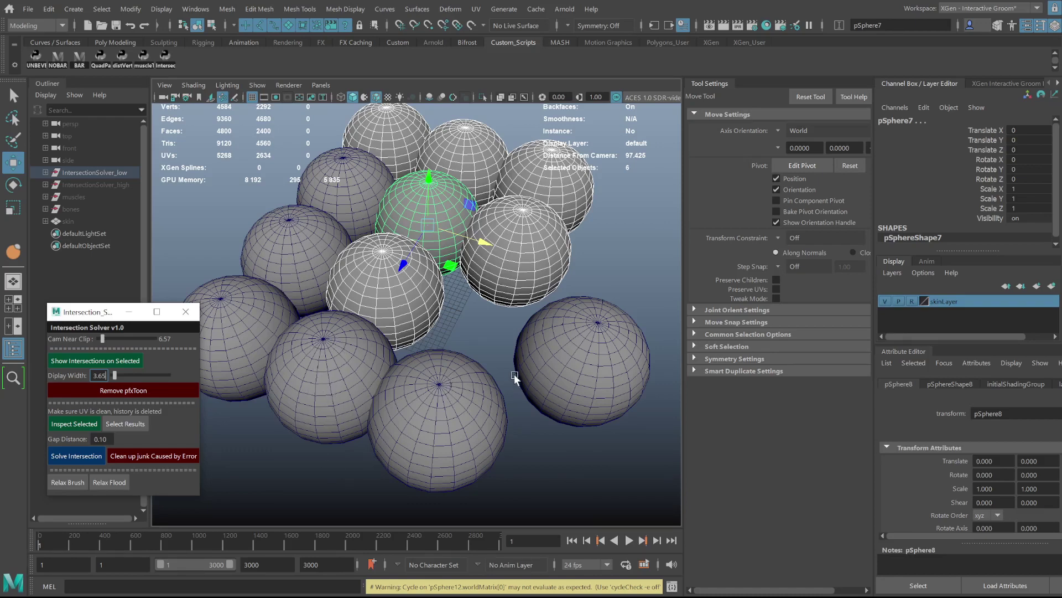
pyautogui.keyDown('shift'); pyautogui.moveTo(652, 152); pyautogui.dragTo(417, 490); pyautogui.keyUp('shift')
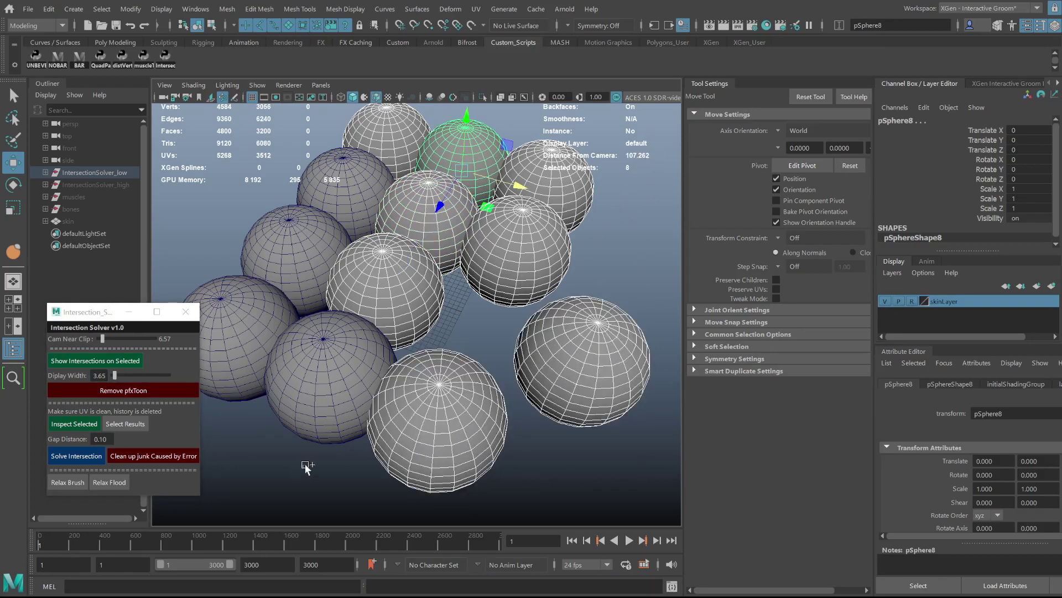
pyautogui.keyDown('shift'); pyautogui.click(329, 412); pyautogui.keyUp('shift')
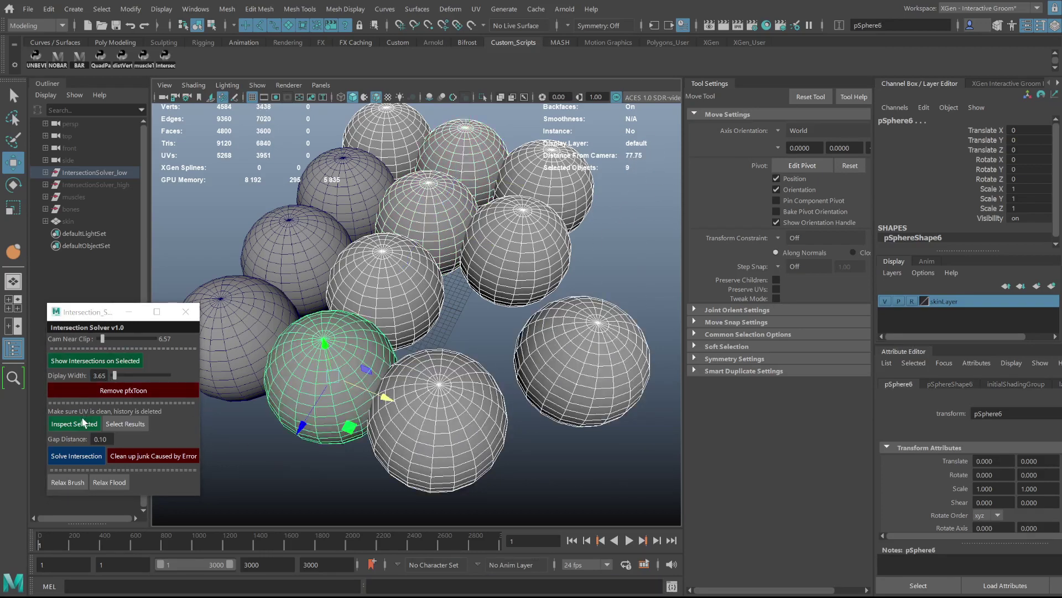
pyautogui.click(83, 424)
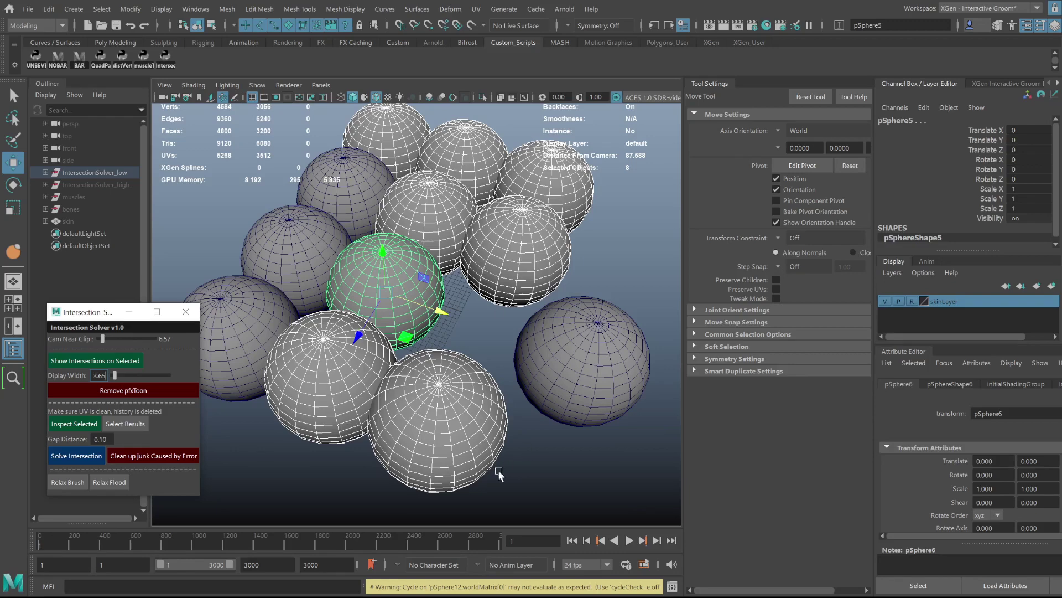
pyautogui.click(516, 473)
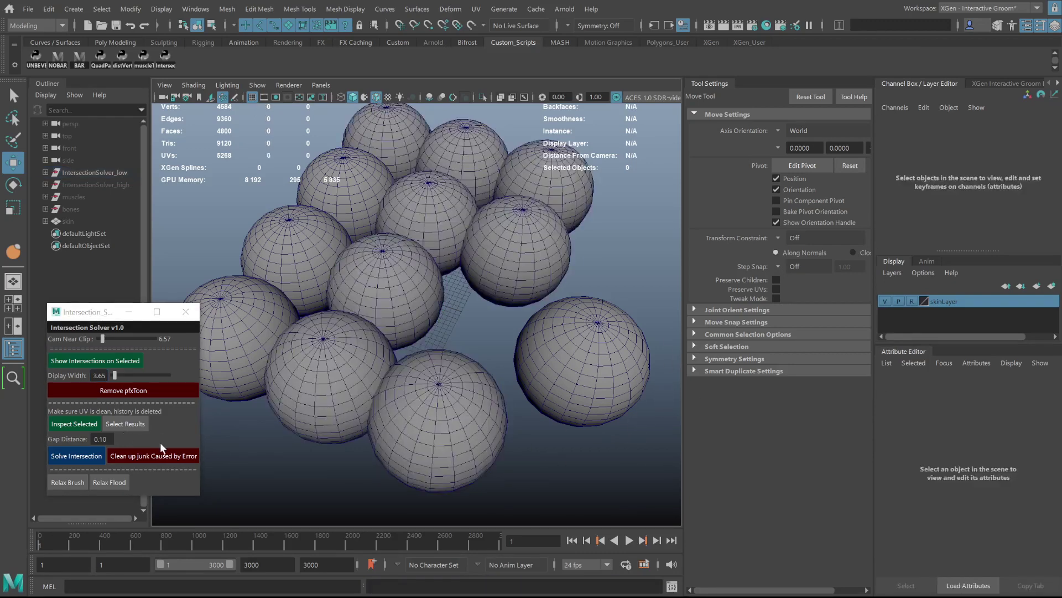
# Select the solver's intersecting results and pick the overlapping sphere pair
pyautogui.click(136, 426)
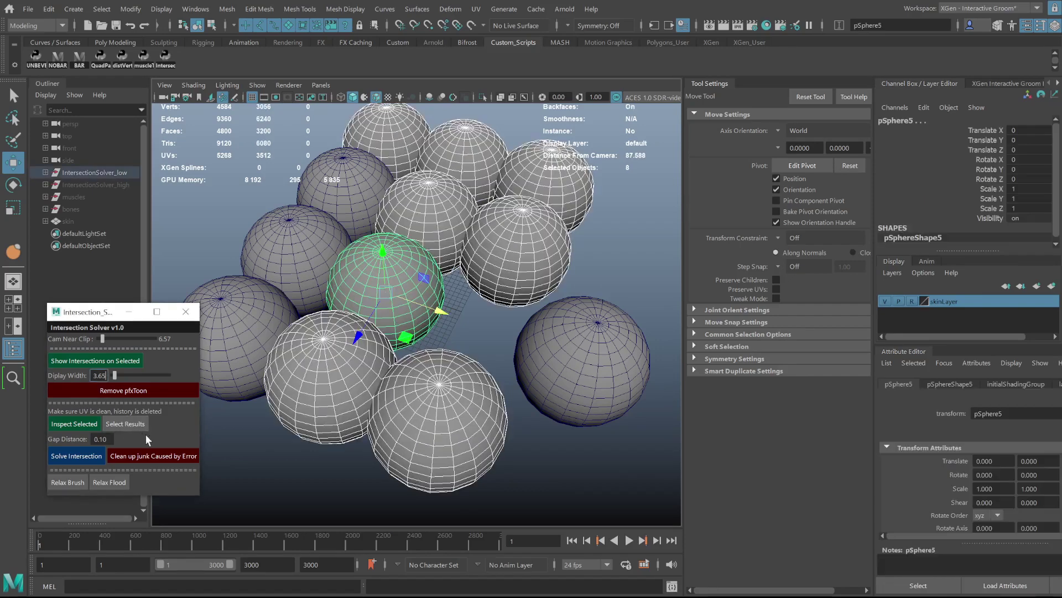
pyautogui.click(326, 465)
pyautogui.click(422, 398)
pyautogui.scroll(3, 442, 387)
pyautogui.keyDown('shift'); pyautogui.click(487, 378); pyautogui.keyUp('shift')
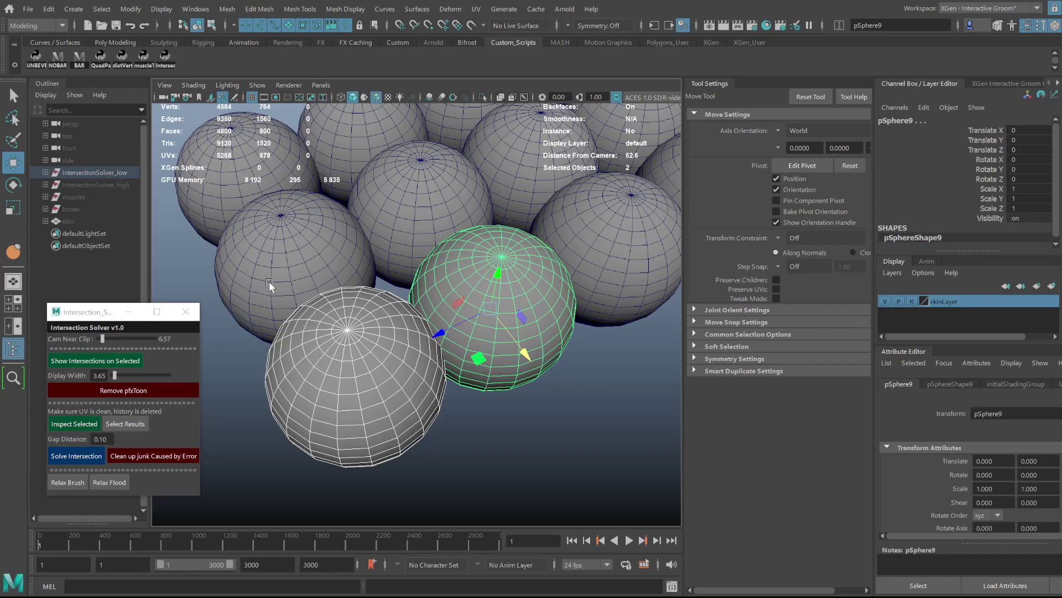
# Undo the earlier solve, set Gap Distance to 1.00, and re-solve the sphere pair
pyautogui.click(104, 438)
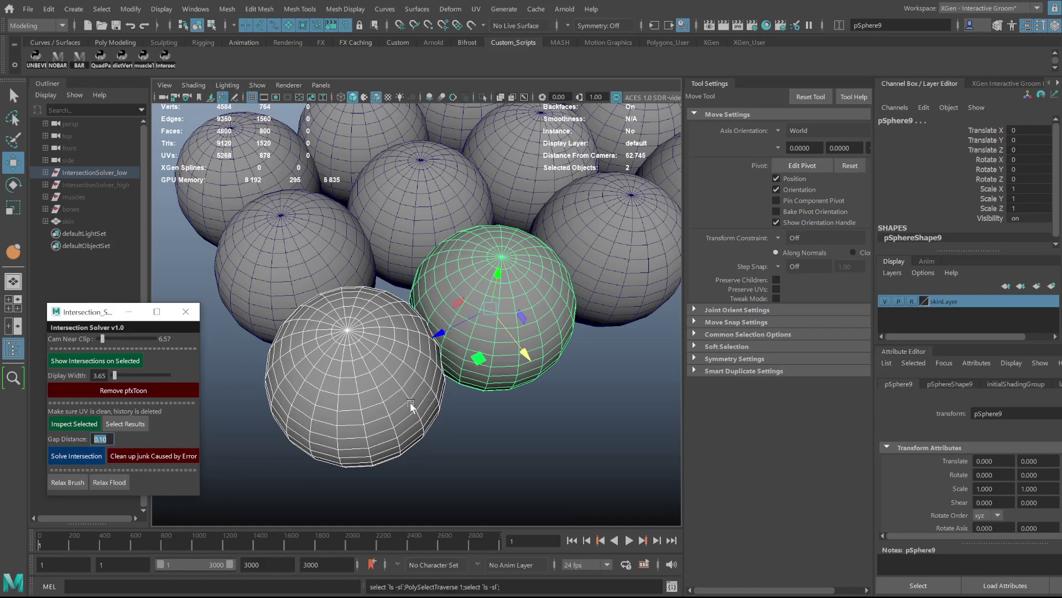
pyautogui.scroll(5, 412, 406)
pyautogui.keyDown('alt'); pyautogui.moveTo(332, 301); pyautogui.dragTo(440, 312); pyautogui.keyUp('alt')
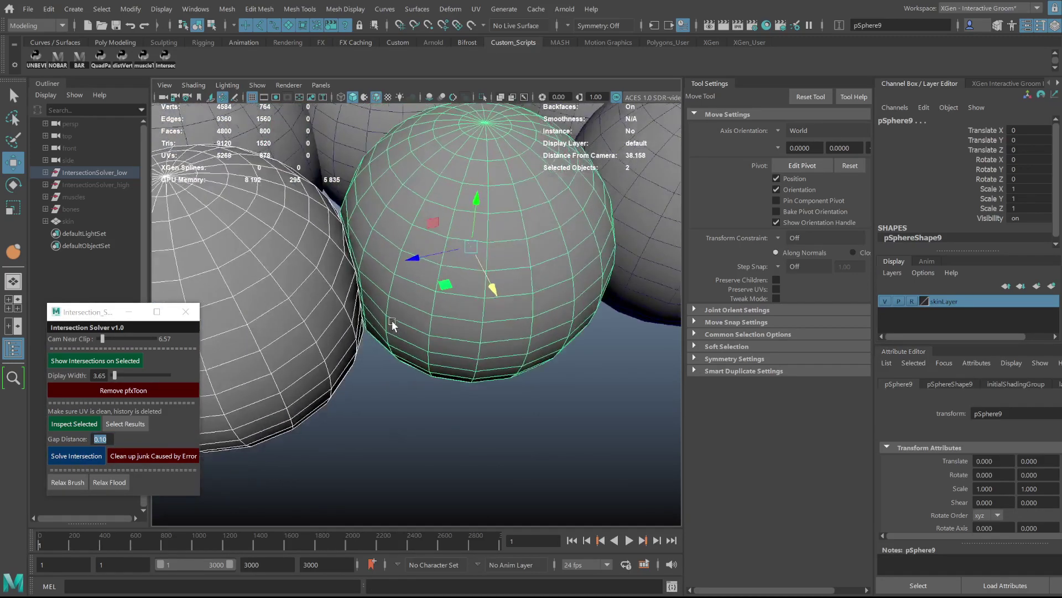
pyautogui.hotkey('ctrl', 'z')
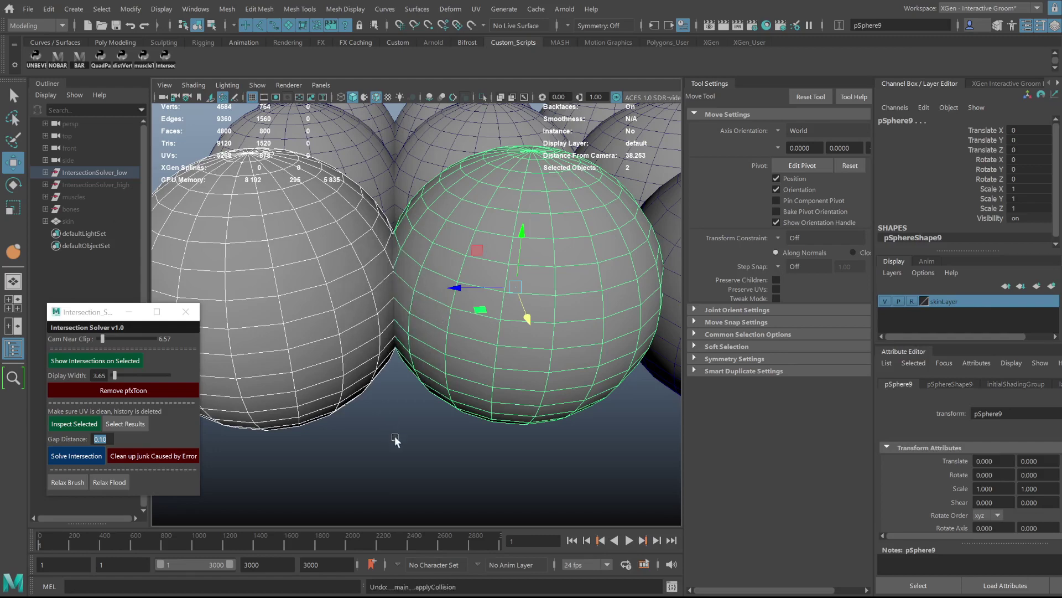
pyautogui.write('1')
pyautogui.press('Return')
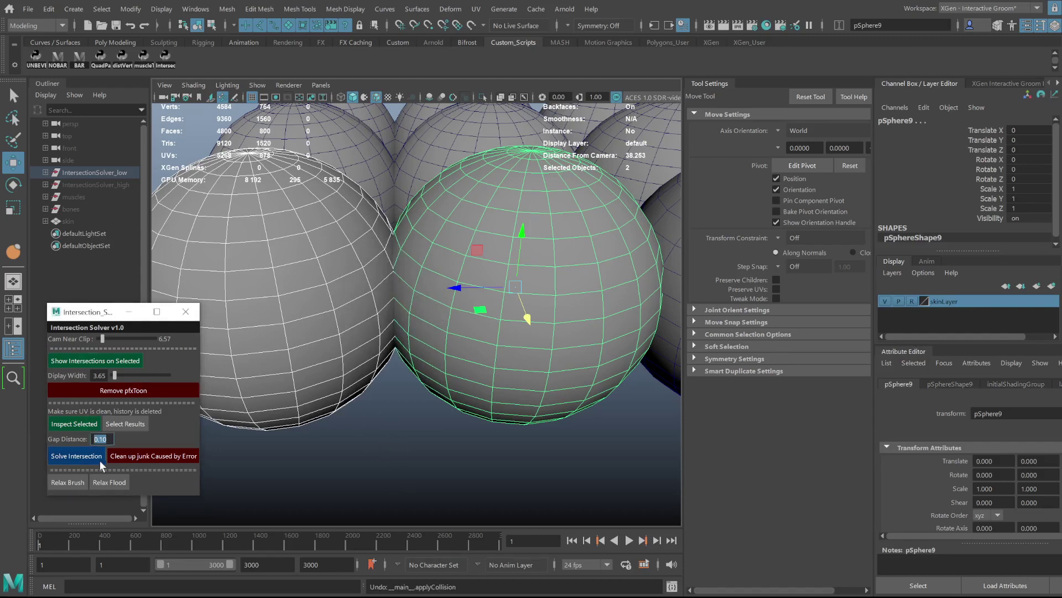
pyautogui.click(242, 453)
pyautogui.hotkey('ctrl', 'z')
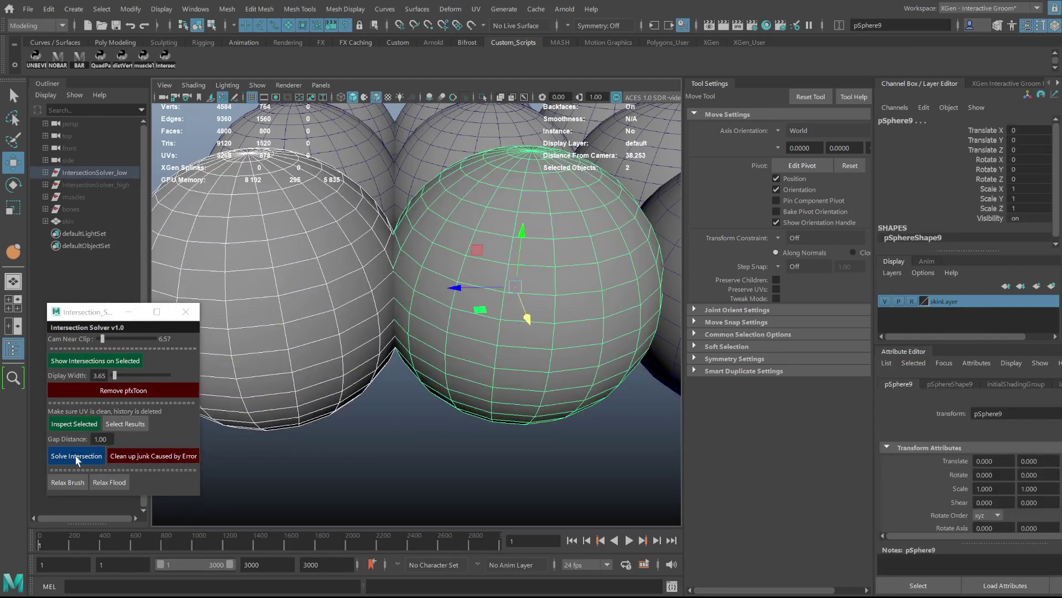
pyautogui.click(83, 456)
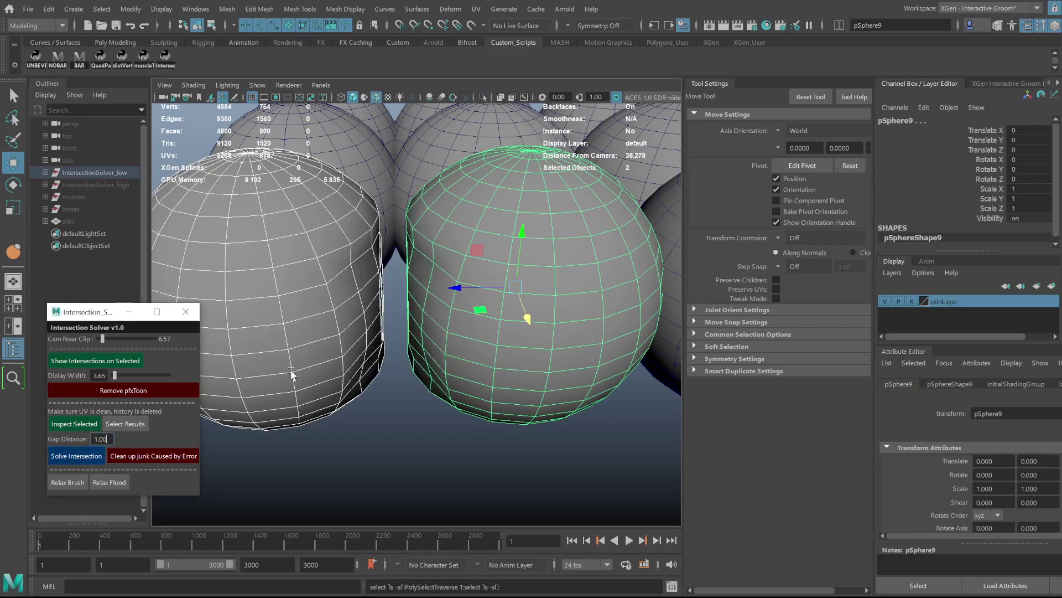
pyautogui.write('0.1')
# Marquee-select and frame all twelve spheres, then run Solve Intersection on them
pyautogui.press('q')
pyautogui.click(573, 332)
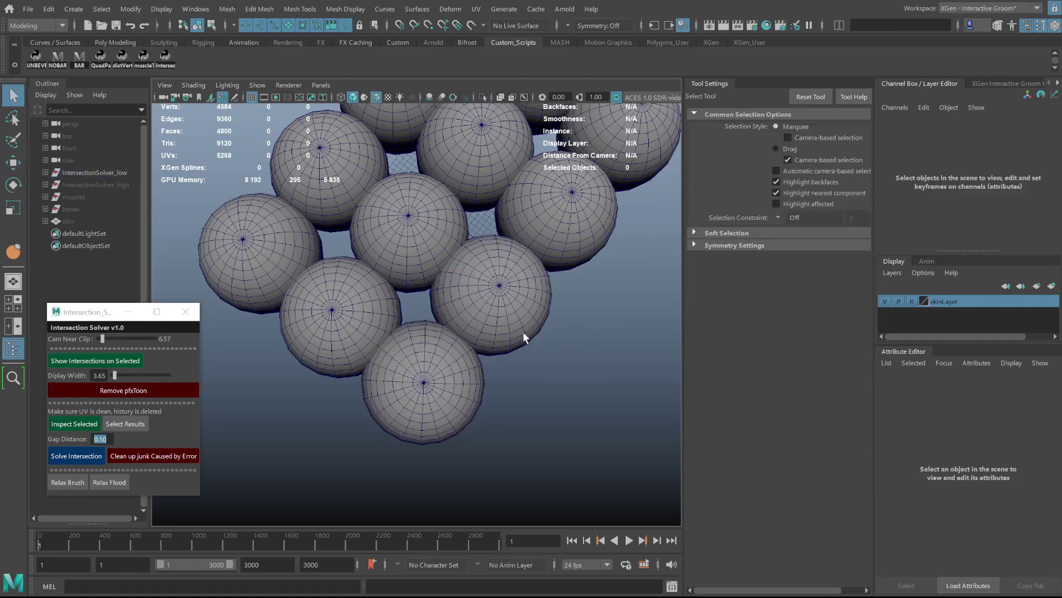
pyautogui.moveTo(485, 128)
pyautogui.keyDown('alt'); pyautogui.mouseDown()
pyautogui.moveTo(475, 280)
pyautogui.moveTo(337, 214)
pyautogui.mouseUp(); pyautogui.keyUp('alt')
pyautogui.press('f')
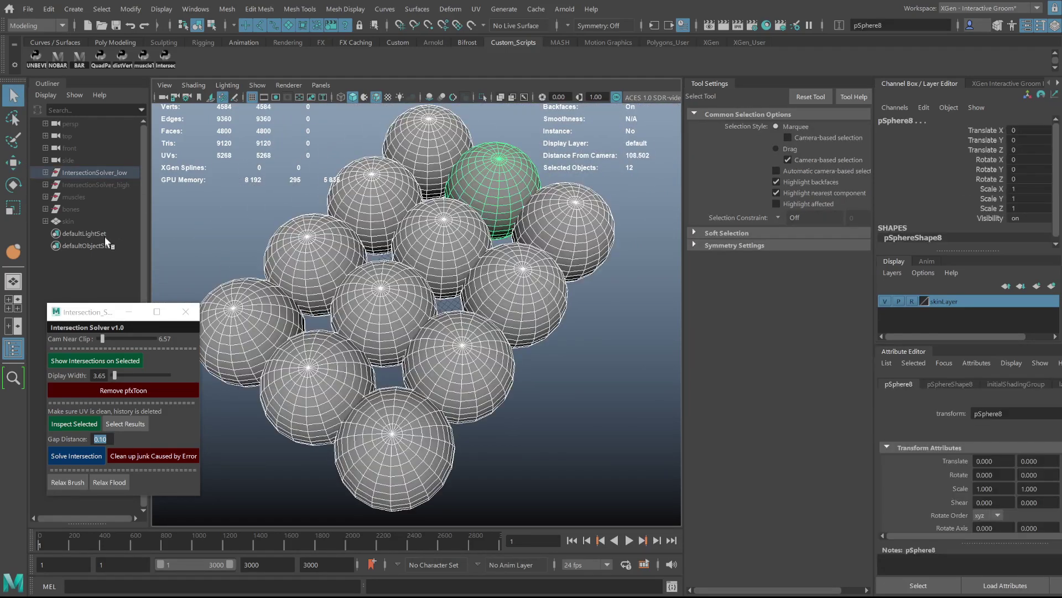
pyautogui.click(75, 456)
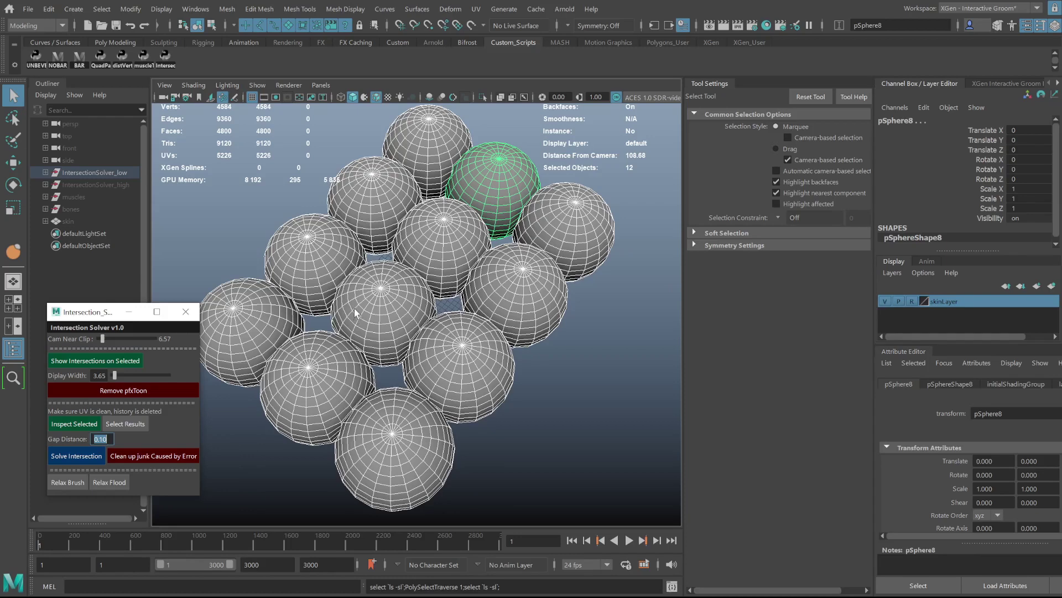
# Solve intersections on the selected sphere groups, then play the nCloth collision simulation
pyautogui.keyDown('alt'); pyautogui.moveTo(361, 304); pyautogui.dragTo(359, 334); pyautogui.keyUp('alt')
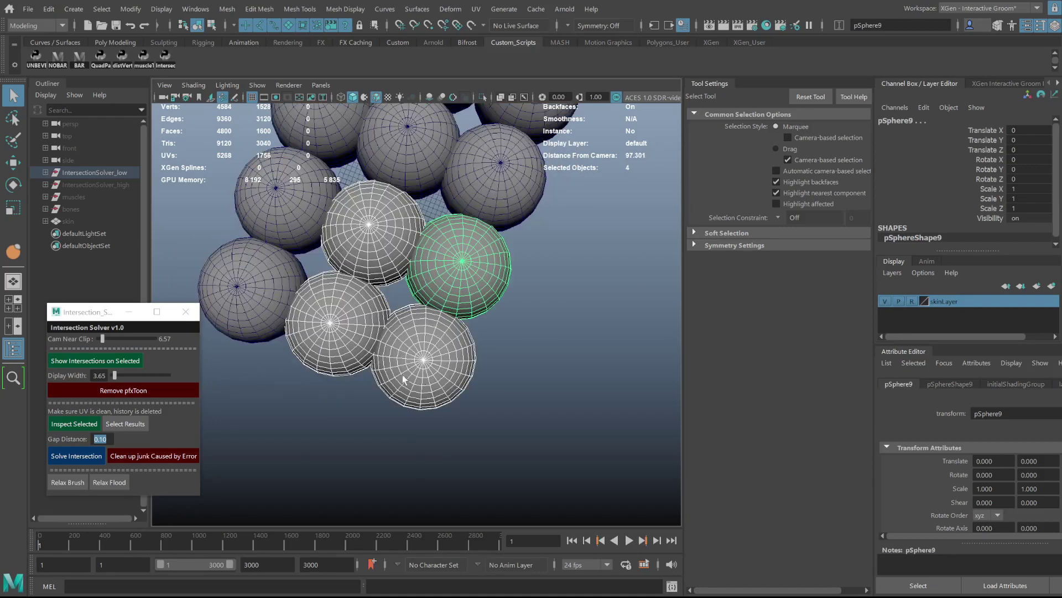
pyautogui.click(75, 457)
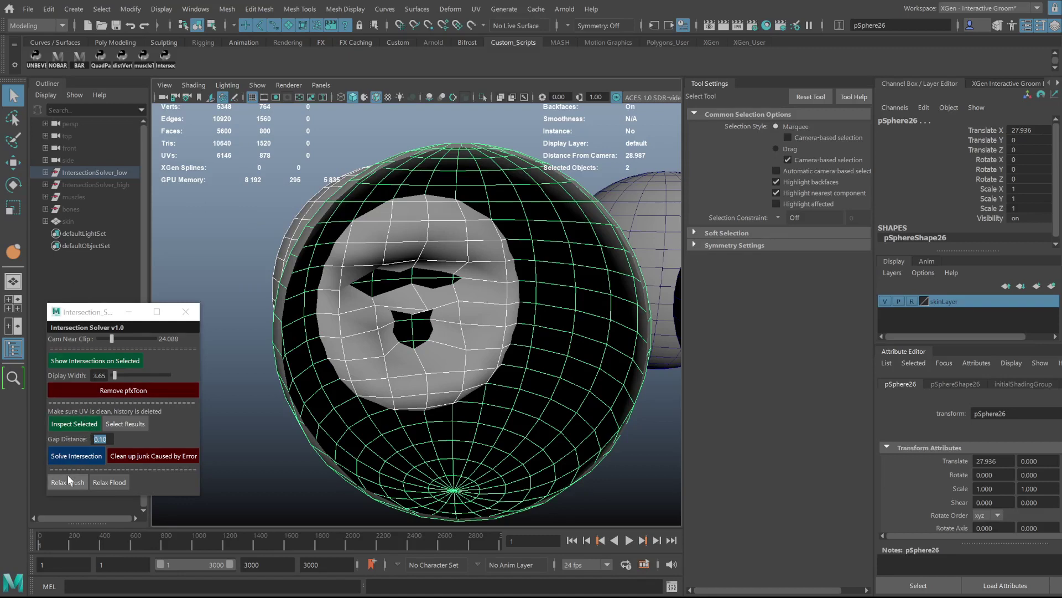
pyautogui.click(76, 456)
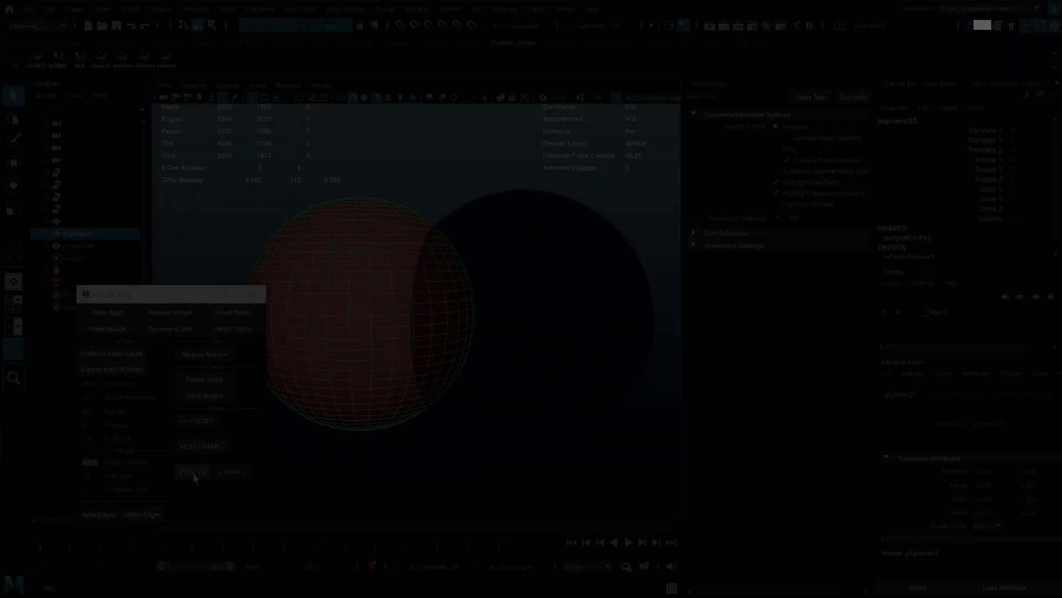
pyautogui.click(193, 472)
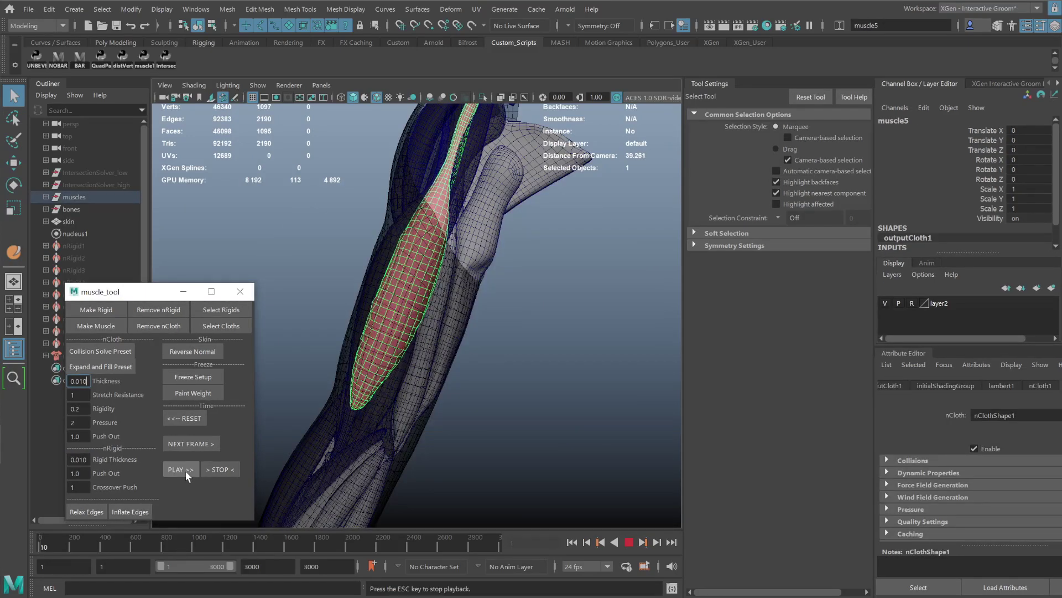
# Stop the muscle simulation at frame 19 and select the cloth muscle objects
pyautogui.press('Escape')
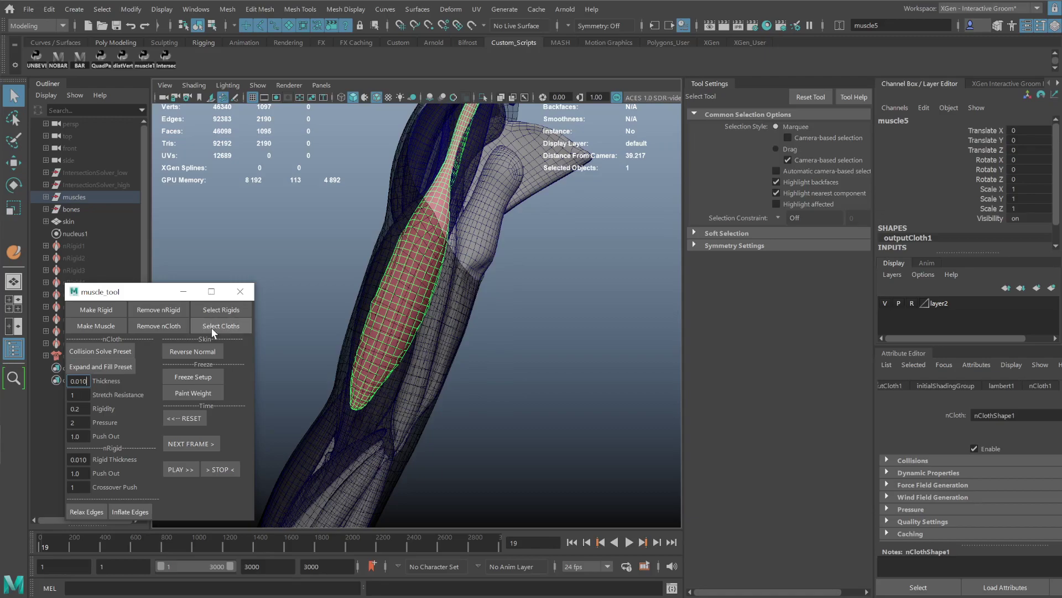
pyautogui.click(167, 327)
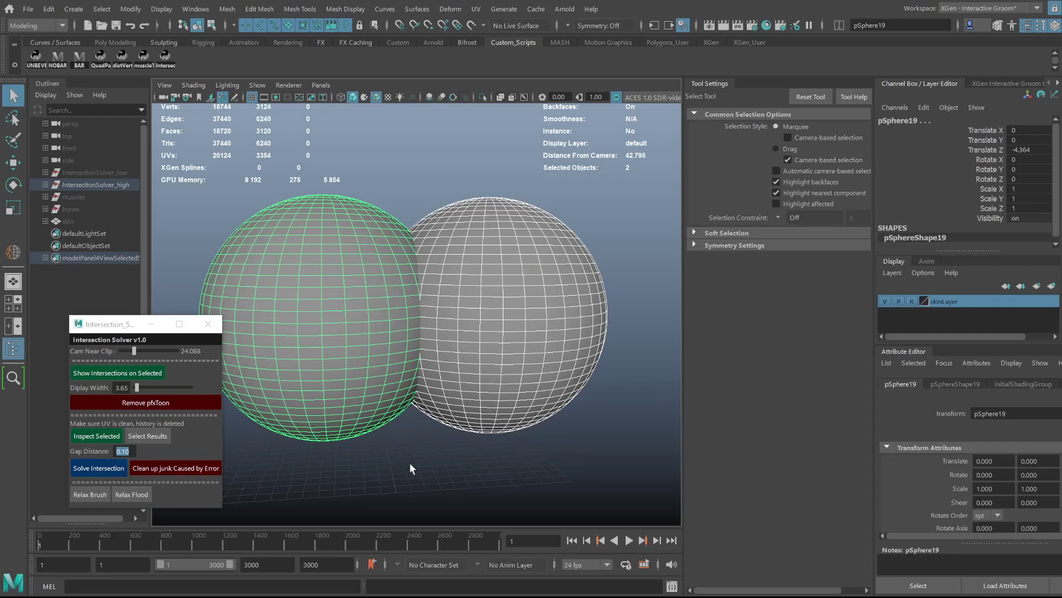
# Solve the two high-res spheres' overlap at gap distance 0.10
pyautogui.scroll(-1, 412, 458)
pyautogui.scroll(-1, 406, 453)
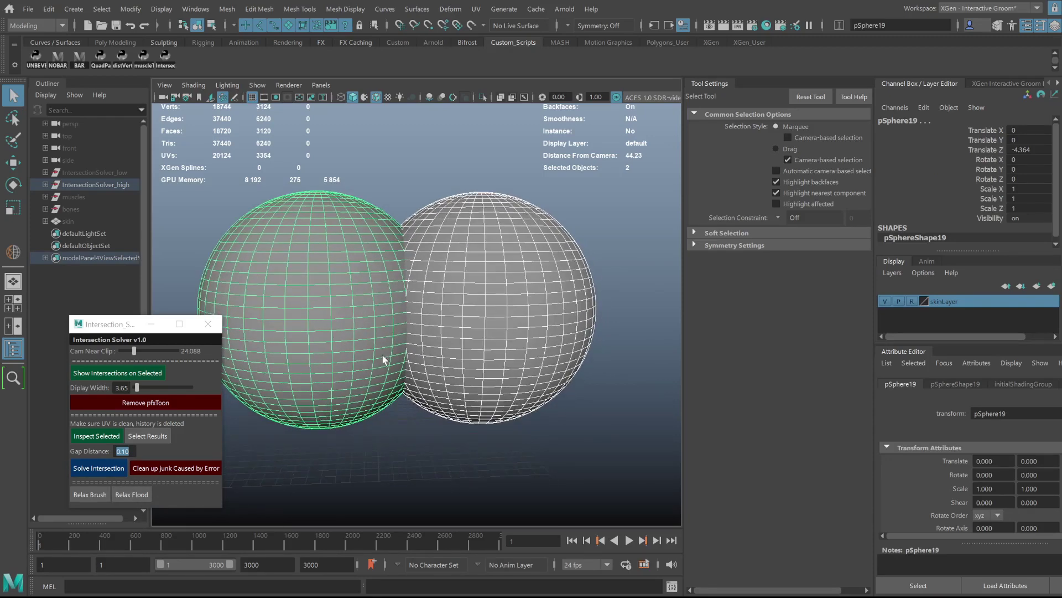
pyautogui.click(95, 468)
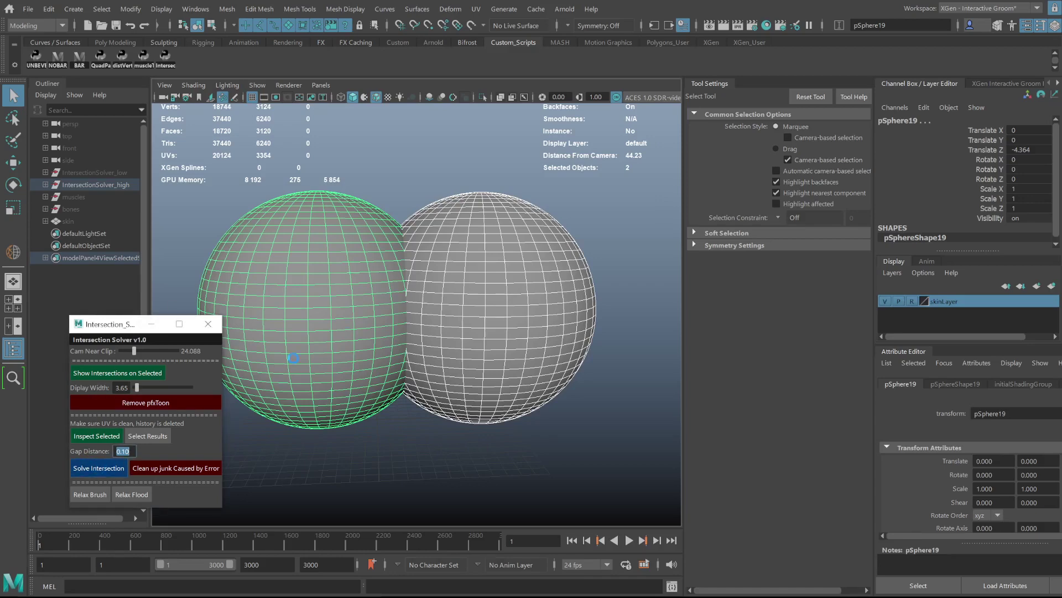
# Move pSphere19 to 10.182, 8.578, -24.247 and orbit below to inspect its flattened face
pyautogui.click(380, 335)
pyautogui.press('w')
pyautogui.moveTo(329, 314); pyautogui.dragTo(498, 139)
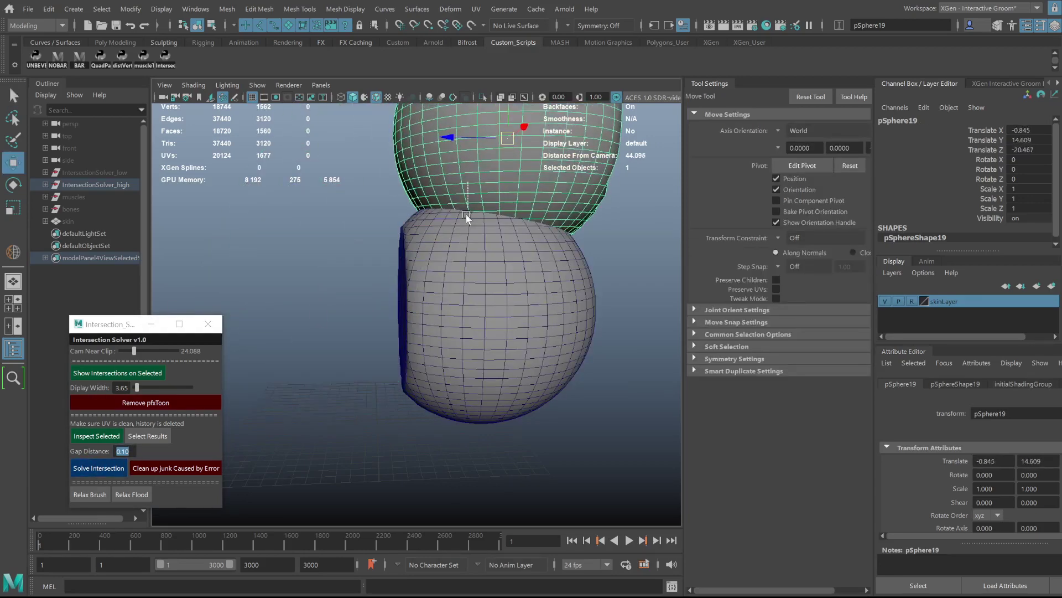
pyautogui.moveTo(448, 191); pyautogui.dragTo(570, 257)
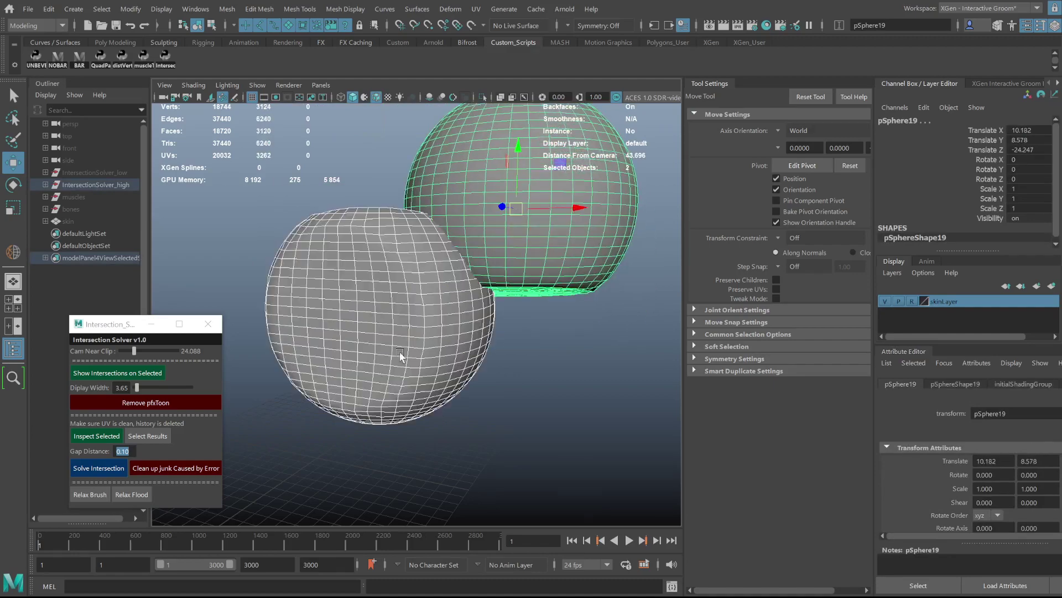
pyautogui.scroll(2, 556, 317)
pyautogui.keyDown('alt'); pyautogui.moveTo(556, 316); pyautogui.dragTo(439, 326); pyautogui.keyUp('alt')
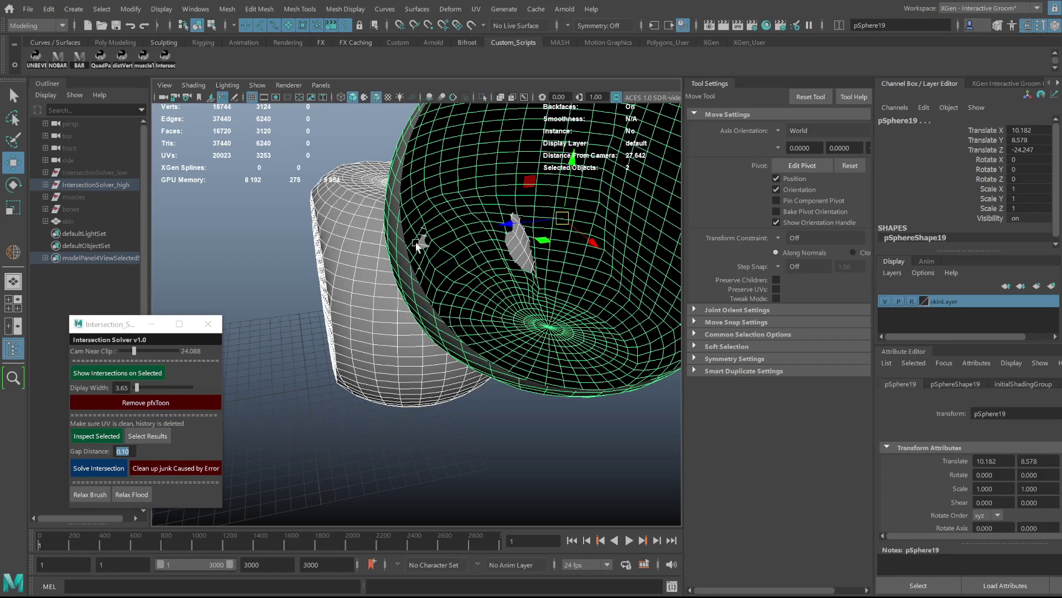
# Solve the sphere–cylinder overlap and orbit in close to inspect the contact
pyautogui.click(92, 437)
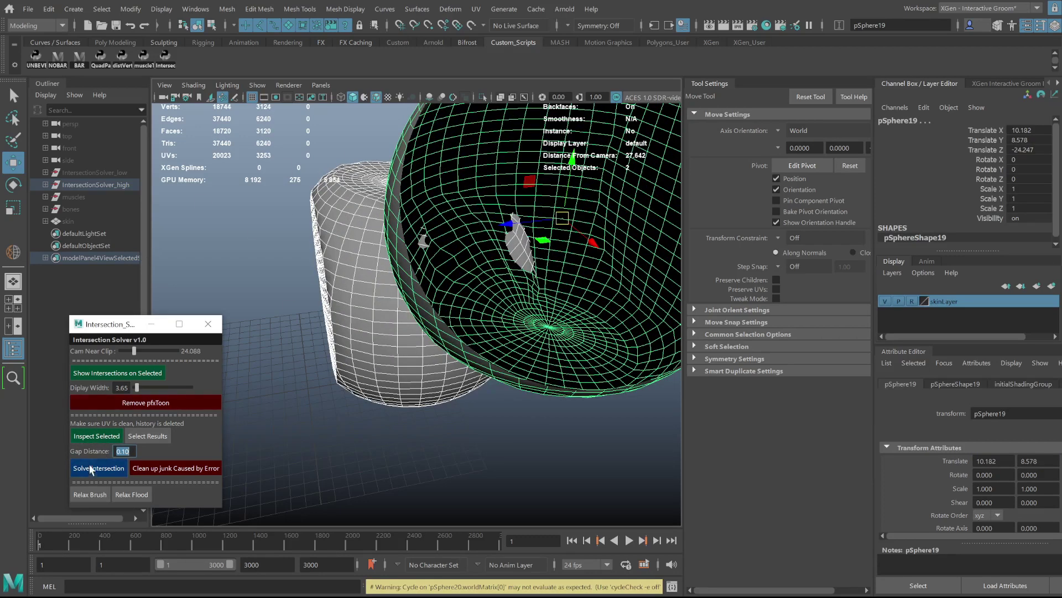
pyautogui.click(97, 468)
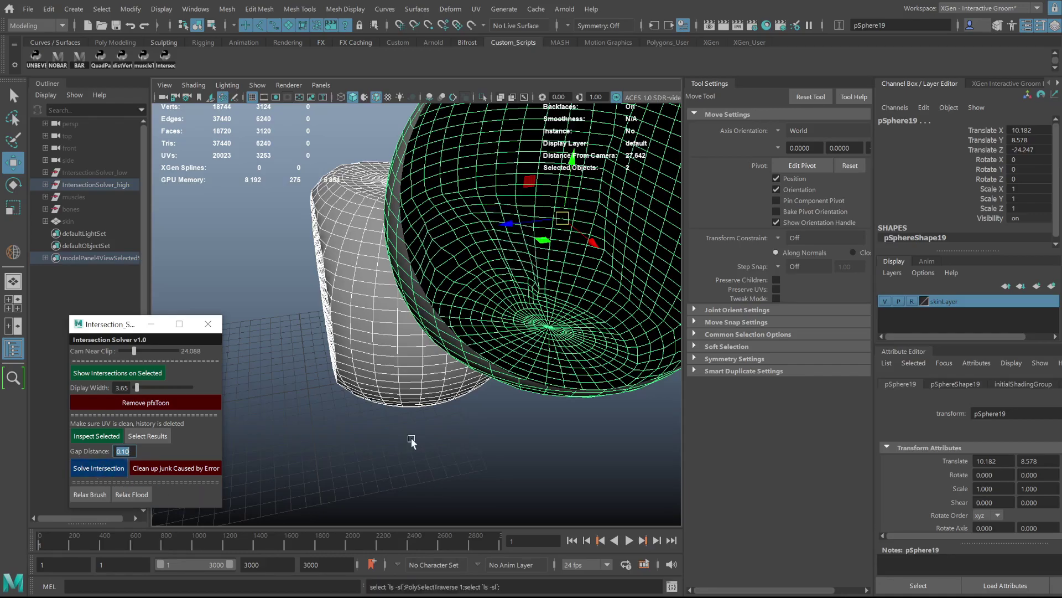
pyautogui.scroll(-3, 467, 303)
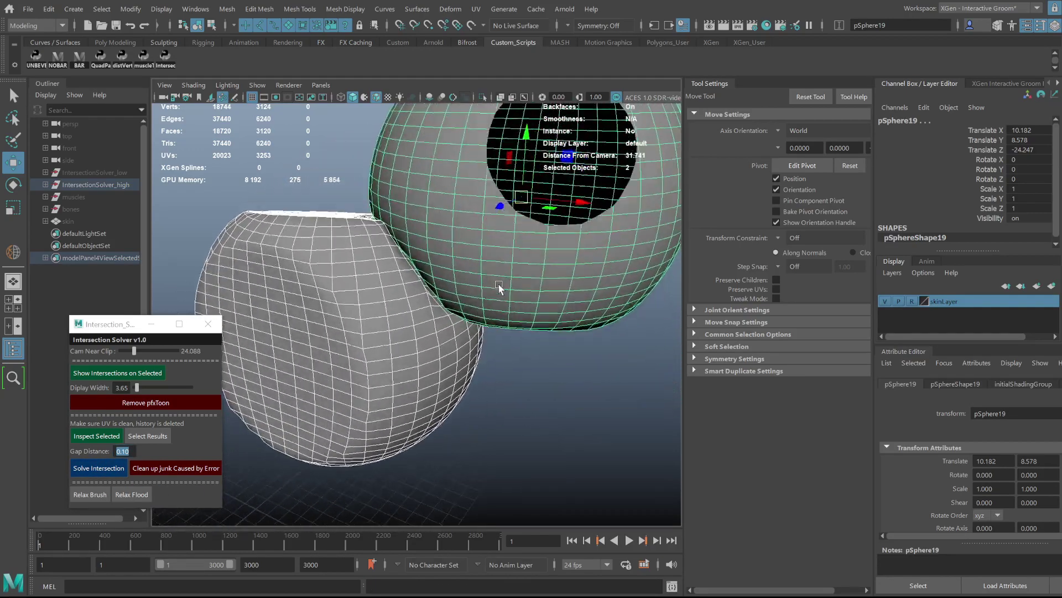
pyautogui.moveTo(498, 289)
pyautogui.keyDown('alt'); pyautogui.mouseDown()
pyautogui.moveTo(640, 285)
pyautogui.moveTo(432, 327)
pyautogui.mouseUp(); pyautogui.keyUp('alt')
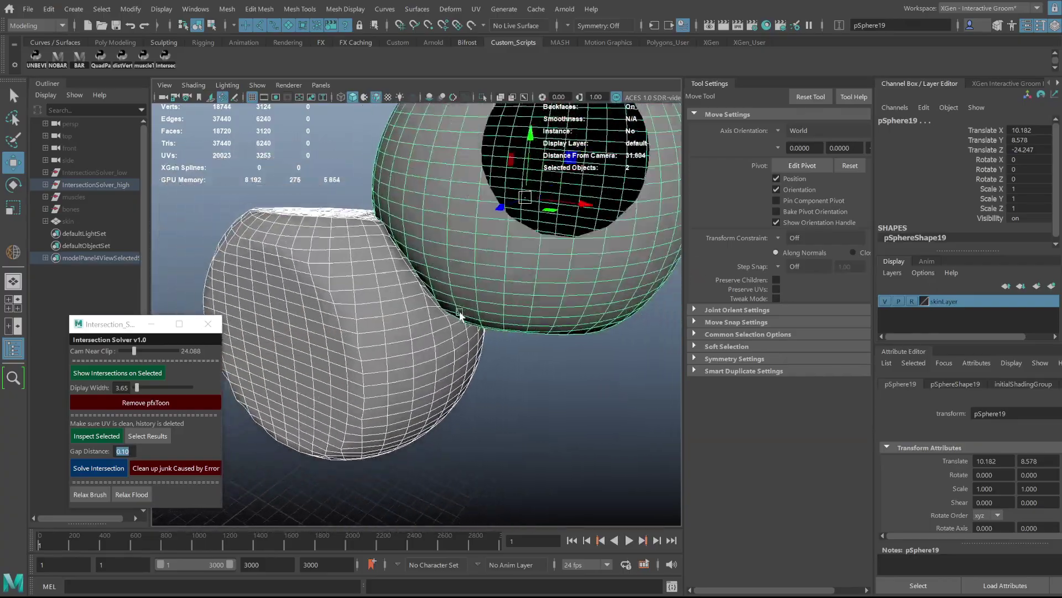
# Select the flattened sphere, apply Relax Flood to the whole mesh, then undo it
pyautogui.click(447, 275)
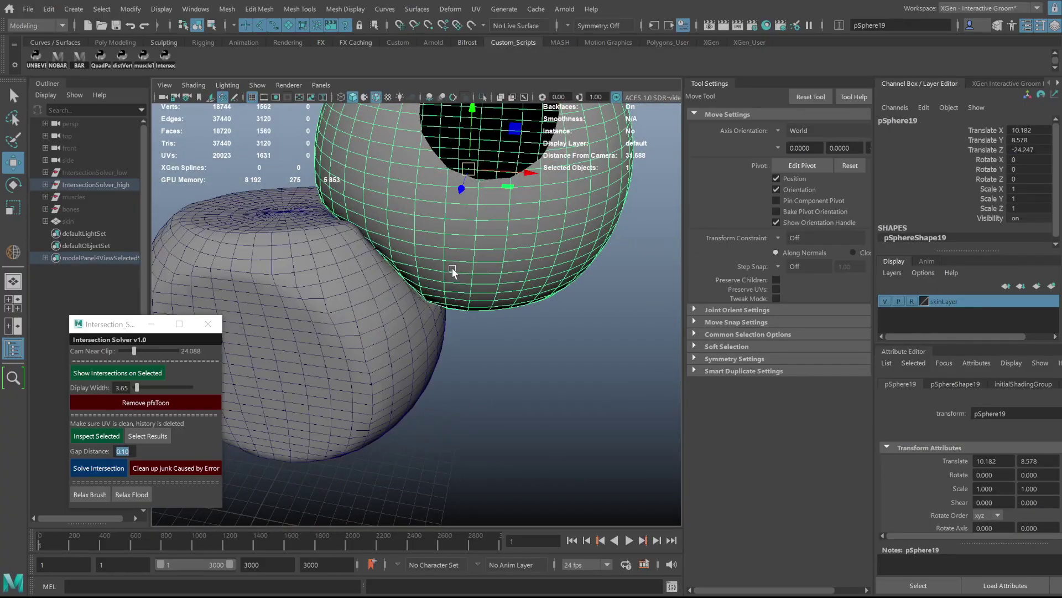
pyautogui.moveTo(447, 275)
pyautogui.keyDown('alt'); pyautogui.mouseDown()
pyautogui.moveTo(599, 192)
pyautogui.moveTo(451, 222)
pyautogui.mouseUp(); pyautogui.keyUp('alt')
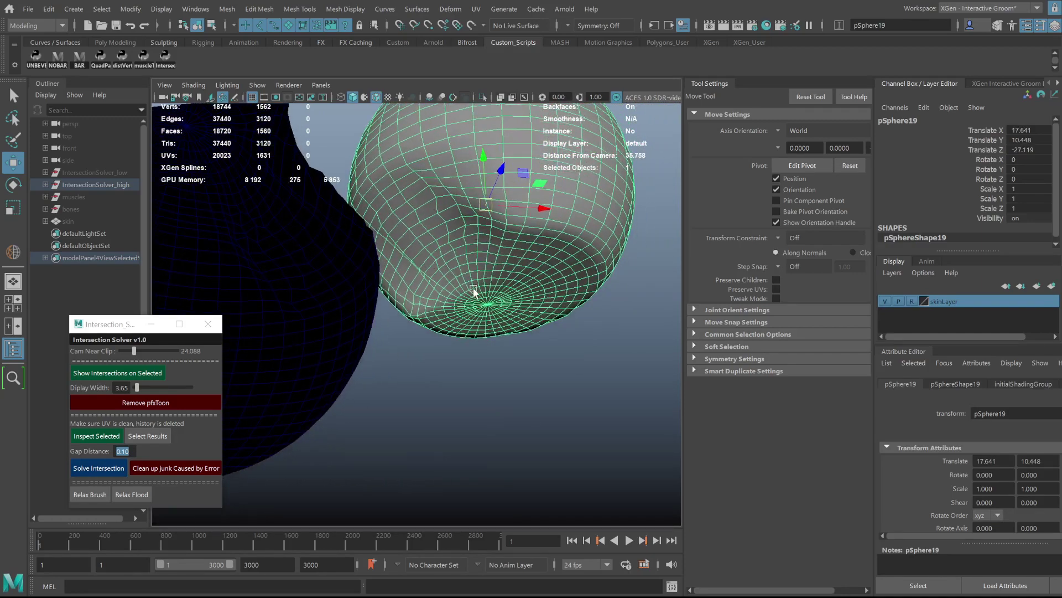
pyautogui.keyDown('alt'); pyautogui.moveTo(447, 318); pyautogui.dragTo(276, 198); pyautogui.keyUp('alt')
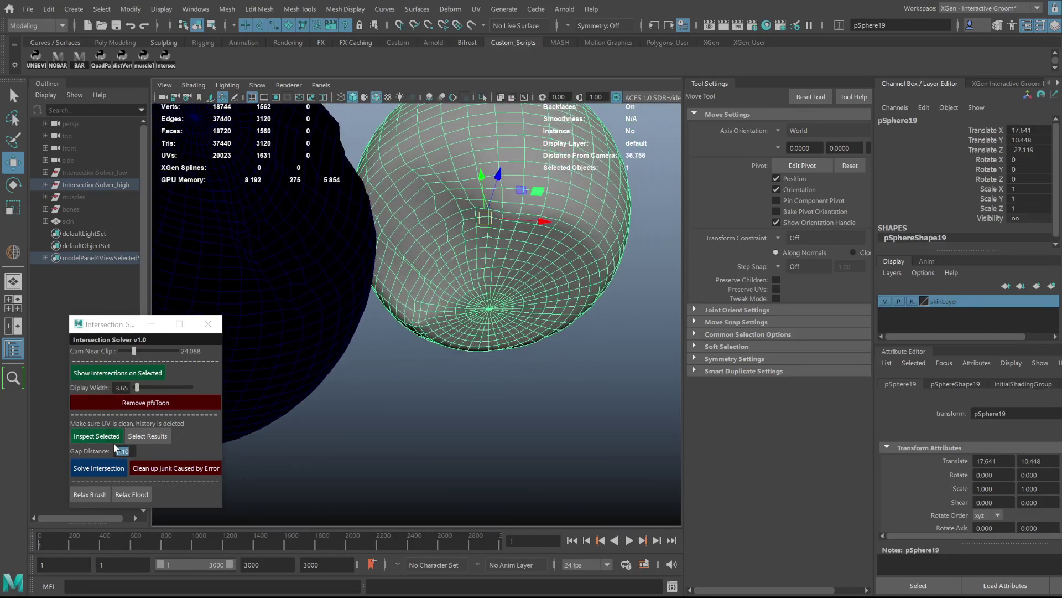
pyautogui.click(132, 494)
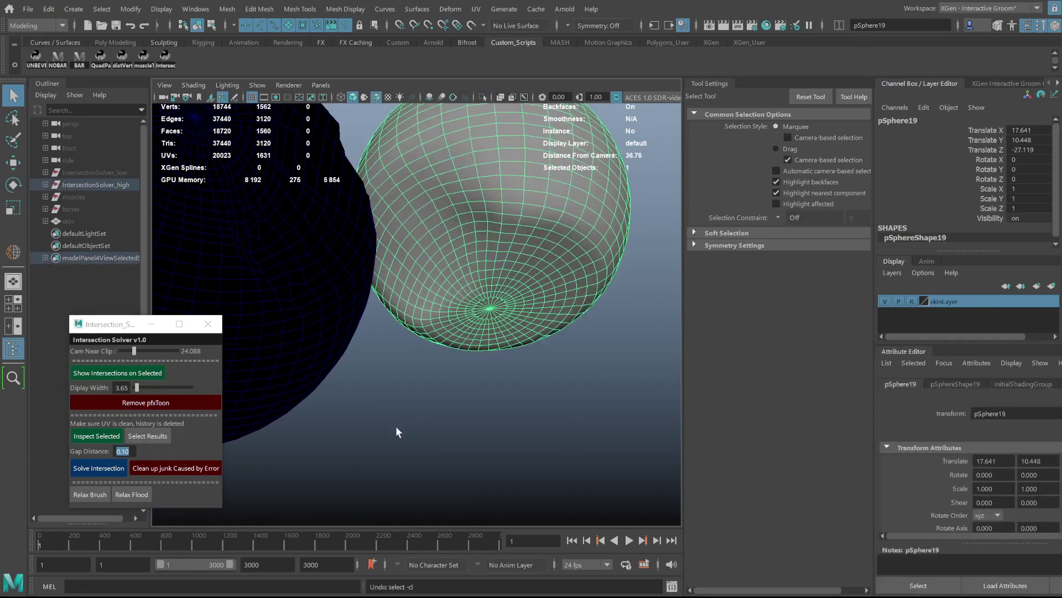
pyautogui.hotkey('ctrl', 'z')
pyautogui.hotkey('ctrl', 'z')
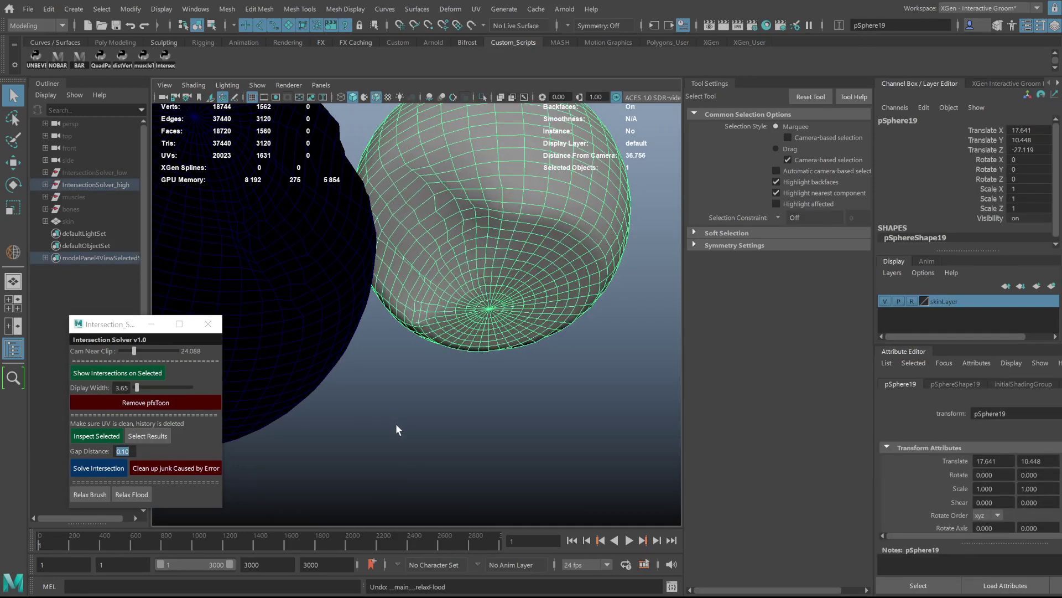
# Paint Relax Brush strokes over pSphere19's flattened contact dent
pyautogui.click(86, 494)
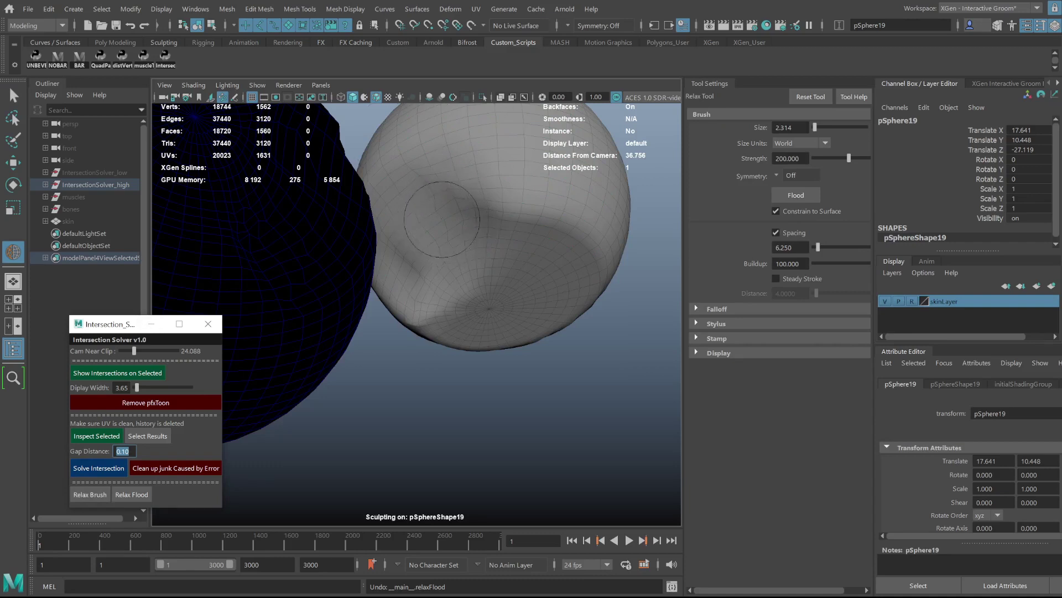
pyautogui.moveTo(441, 217); pyautogui.dragTo(437, 261)
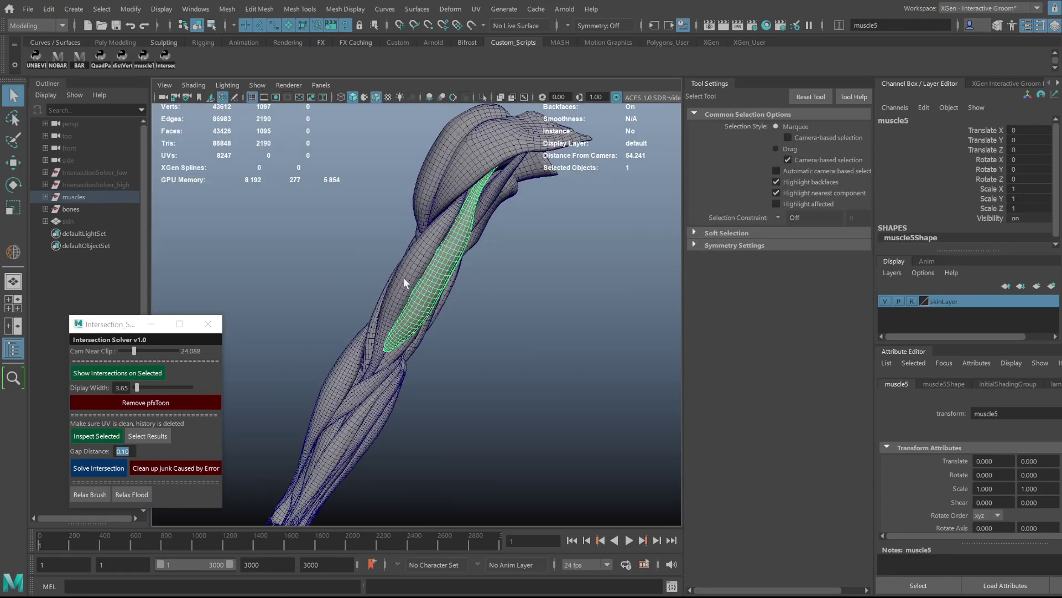
# Solve intersections across all the marquee-selected arm muscles and inspect the result
pyautogui.moveTo(377, 250); pyautogui.dragTo(467, 332)
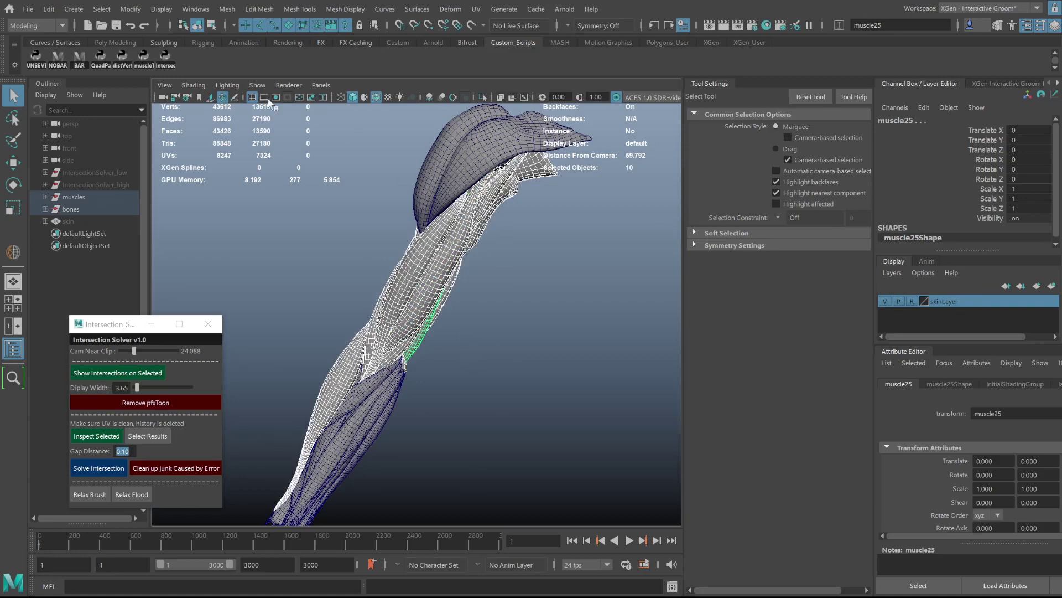
pyautogui.click(89, 436)
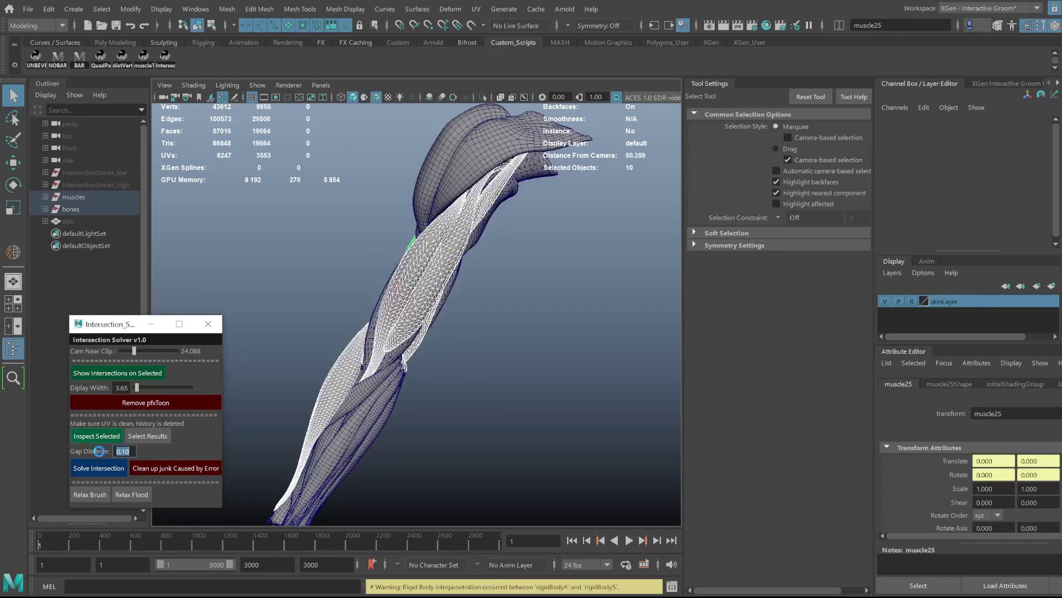
pyautogui.keyDown('alt'); pyautogui.moveTo(407, 274); pyautogui.dragTo(426, 304); pyautogui.keyUp('alt')
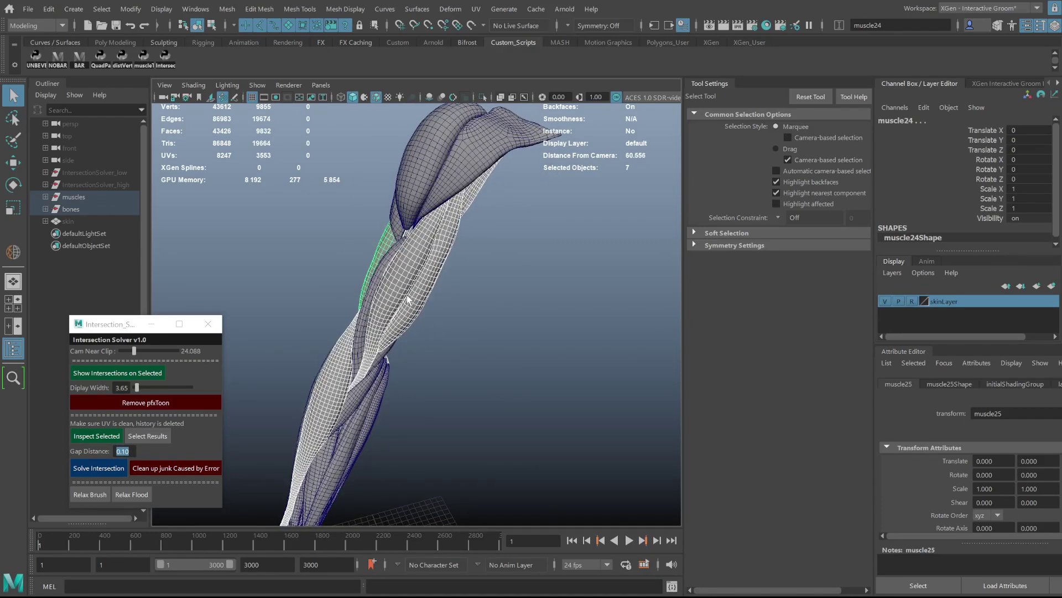
pyautogui.click(412, 304)
pyautogui.hotkey('ctrl', 'z')
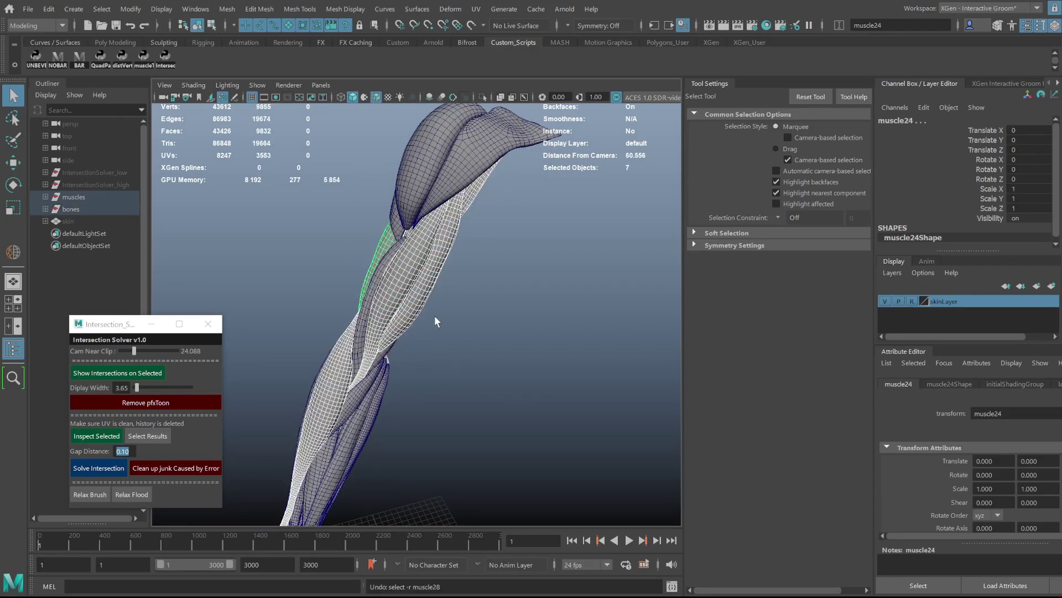
# Isolate muscle5 and its overlapping neighbour in the viewport
pyautogui.hotkey('ctrl', '1')
pyautogui.moveTo(435, 317)
pyautogui.keyDown('alt'); pyautogui.mouseDown()
pyautogui.moveTo(464, 286)
pyautogui.moveTo(416, 273)
pyautogui.mouseUp(); pyautogui.keyUp('alt')
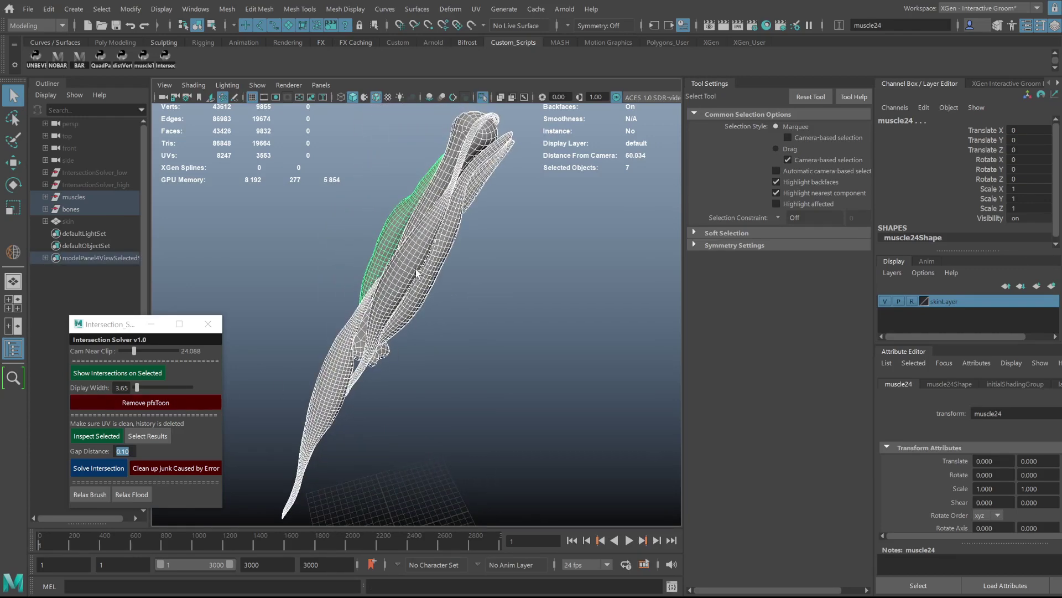
pyautogui.click(424, 283)
pyautogui.keyDown('alt'); pyautogui.moveTo(423, 283); pyautogui.dragTo(545, 254); pyautogui.keyUp('alt')
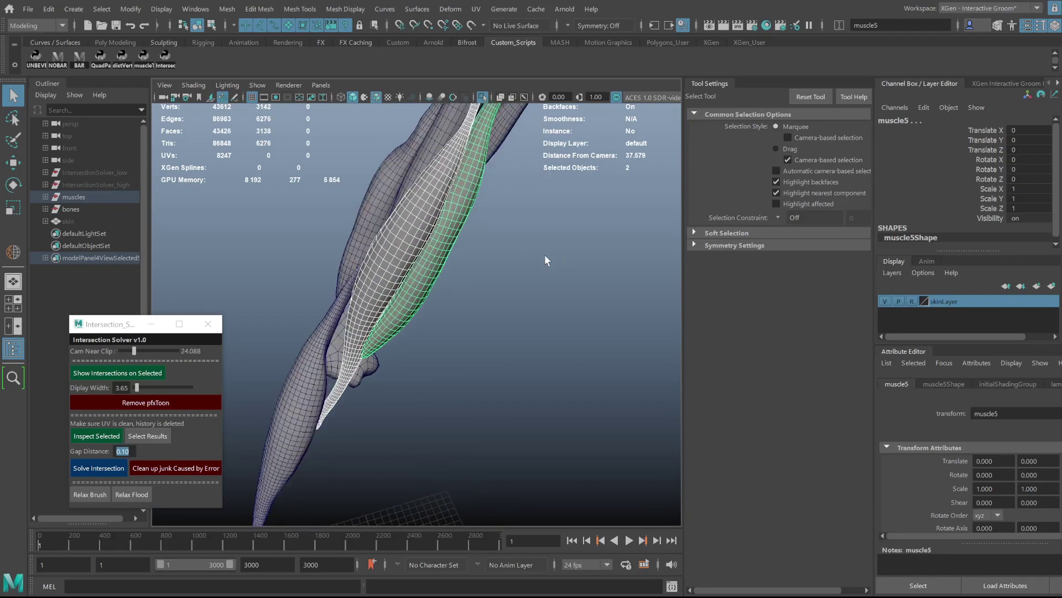
pyautogui.click(94, 436)
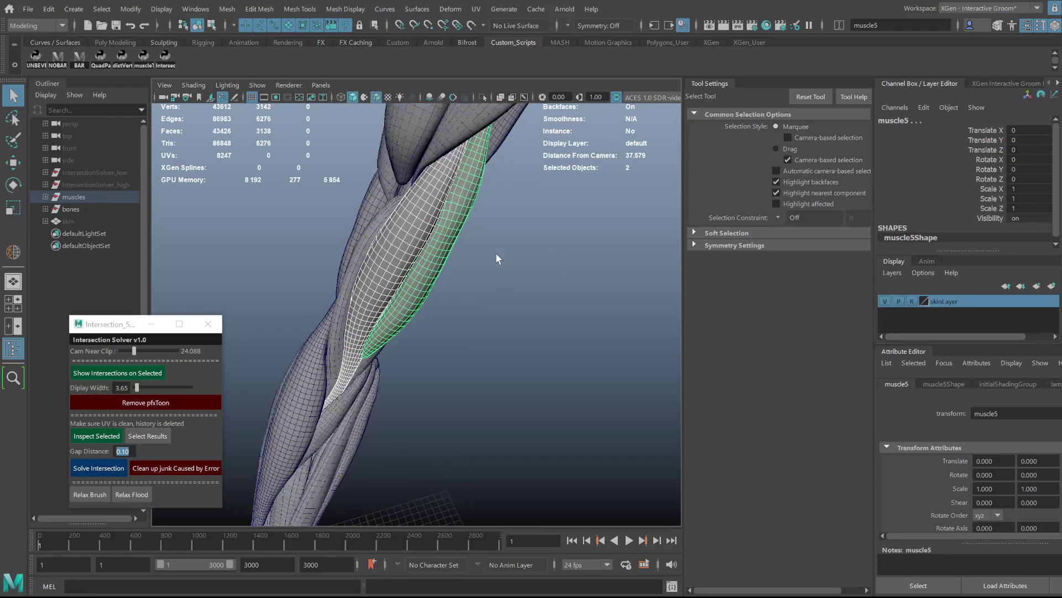
pyautogui.moveTo(482, 241)
pyautogui.keyDown('alt'); pyautogui.mouseDown()
pyautogui.moveTo(317, 239)
pyautogui.moveTo(451, 244)
pyautogui.moveTo(425, 277)
pyautogui.moveTo(367, 275)
pyautogui.moveTo(421, 288)
pyautogui.moveTo(360, 299)
pyautogui.moveTo(412, 325)
pyautogui.mouseUp(); pyautogui.keyUp('alt')
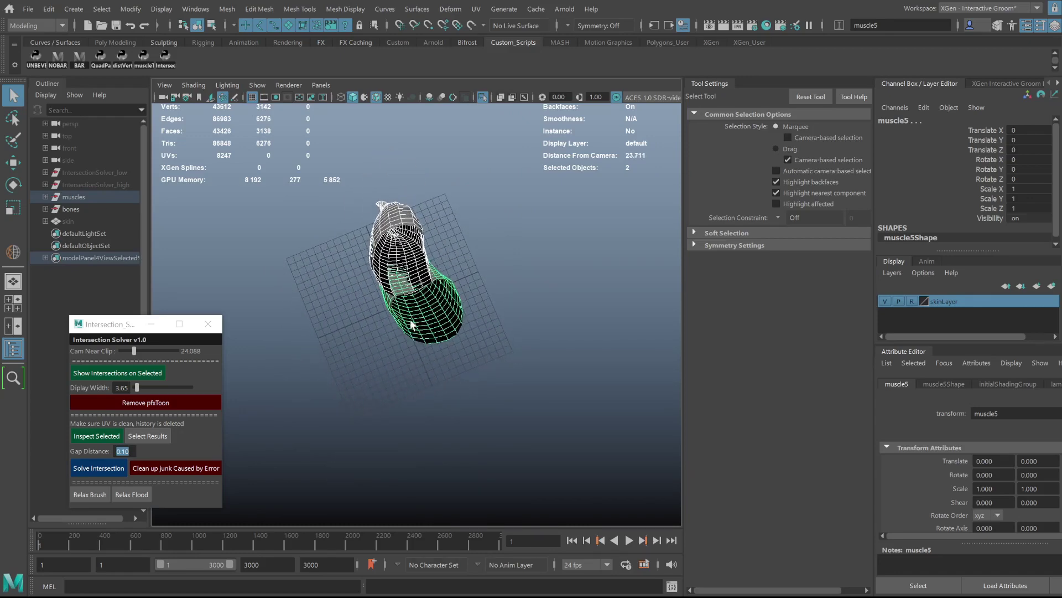
# Solve the muscle5–neighbour overlap into a flattened seam and deselect to inspect it
pyautogui.click(96, 469)
pyautogui.moveTo(389, 366)
pyautogui.keyDown('alt'); pyautogui.mouseDown()
pyautogui.moveTo(424, 308)
pyautogui.moveTo(489, 364)
pyautogui.mouseUp(); pyautogui.keyUp('alt')
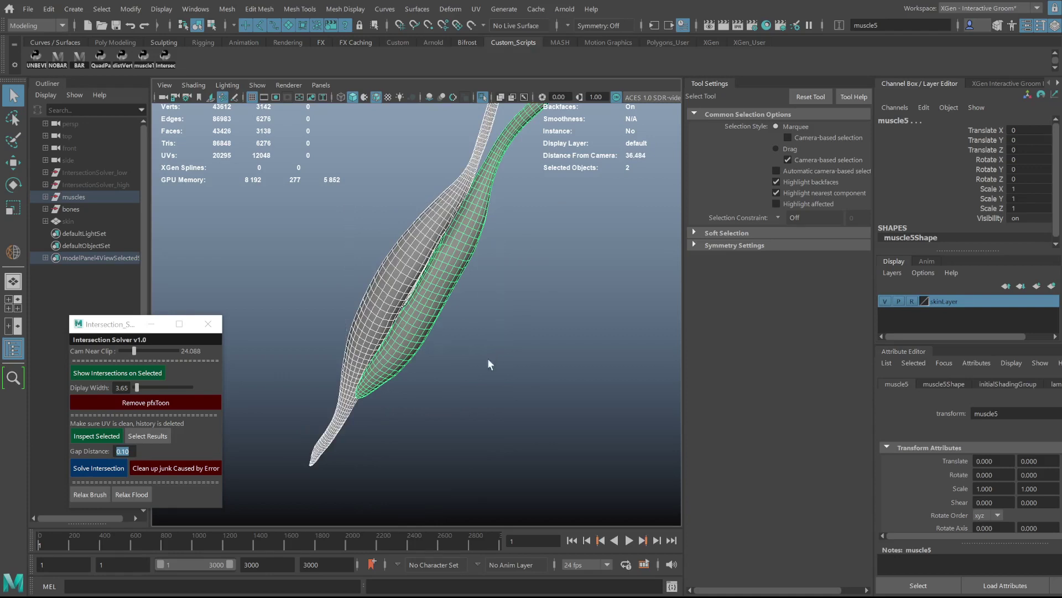
pyautogui.click(84, 437)
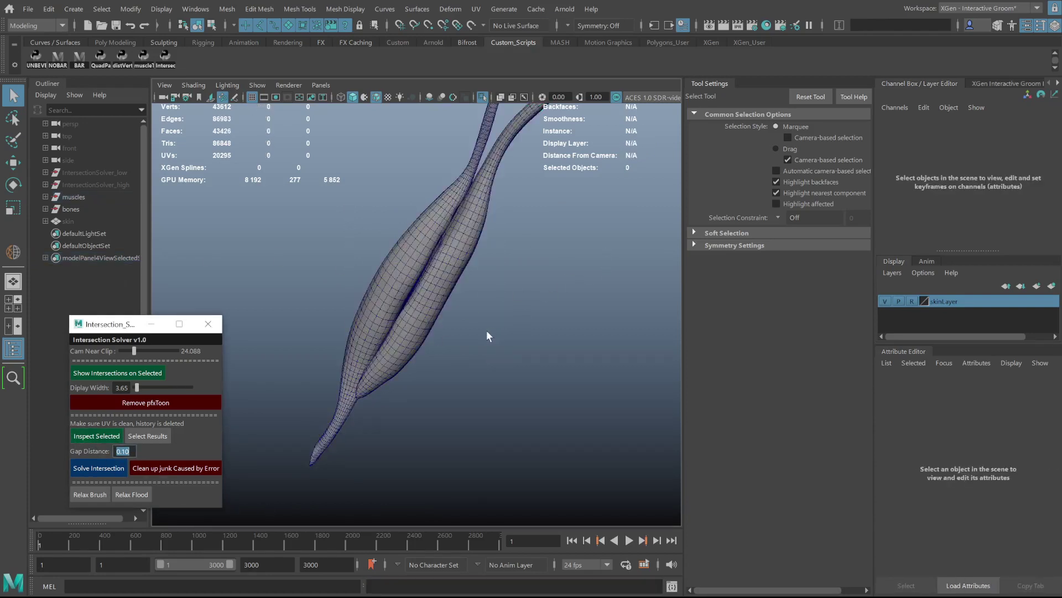
# Exit Isolate Select to show the full arm muscle rig and orbit around it
pyautogui.moveTo(486, 336)
pyautogui.keyDown('alt'); pyautogui.mouseDown()
pyautogui.moveTo(467, 351)
pyautogui.moveTo(483, 348)
pyautogui.moveTo(437, 241)
pyautogui.mouseUp(); pyautogui.keyUp('alt')
pyautogui.hotkey('ctrl', '1')
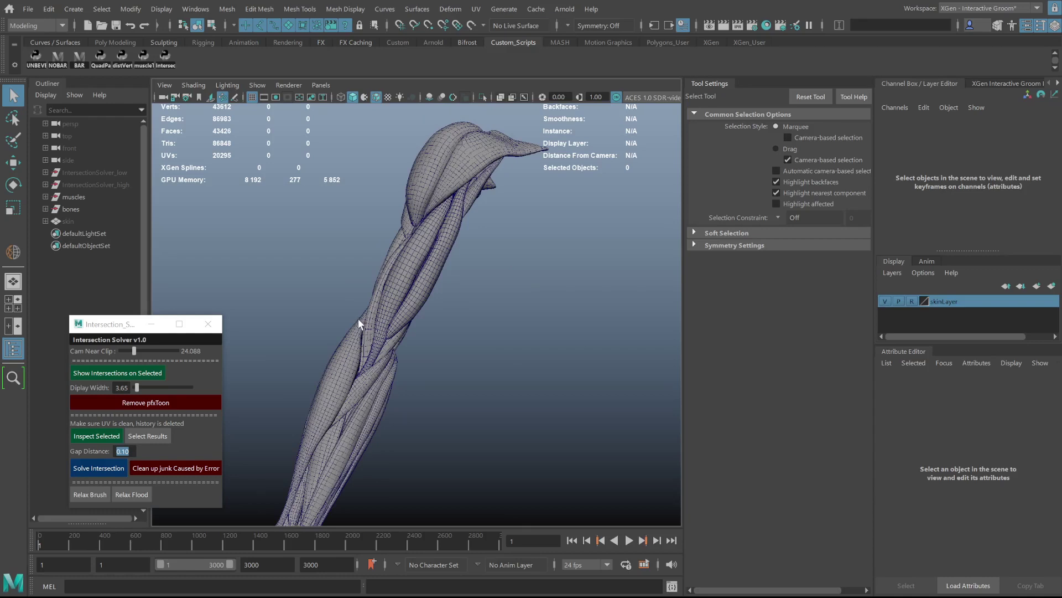
pyautogui.keyDown('alt'); pyautogui.moveTo(373, 301); pyautogui.dragTo(337, 267); pyautogui.keyUp('alt')
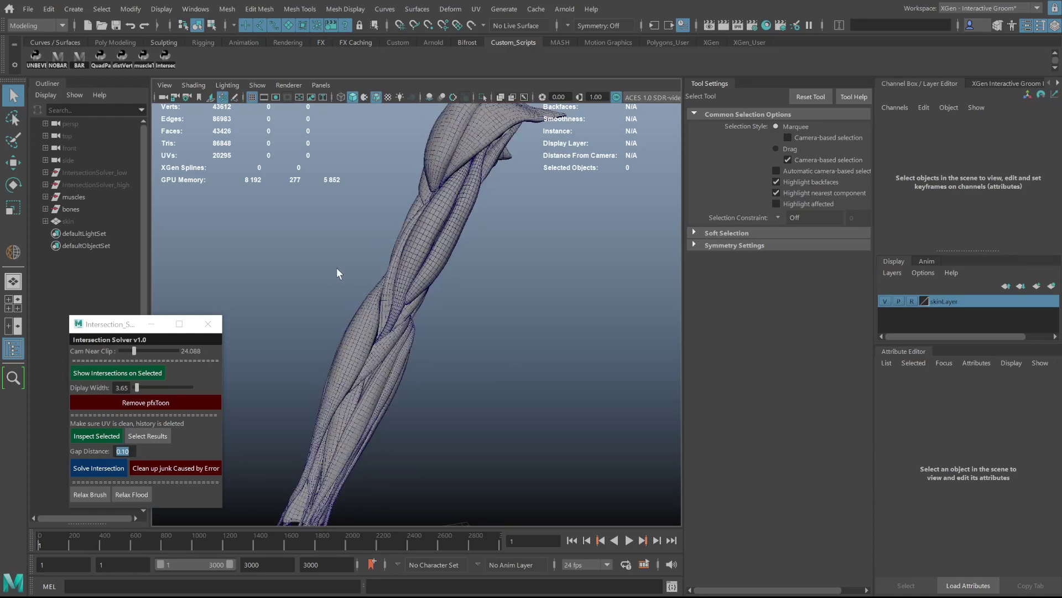